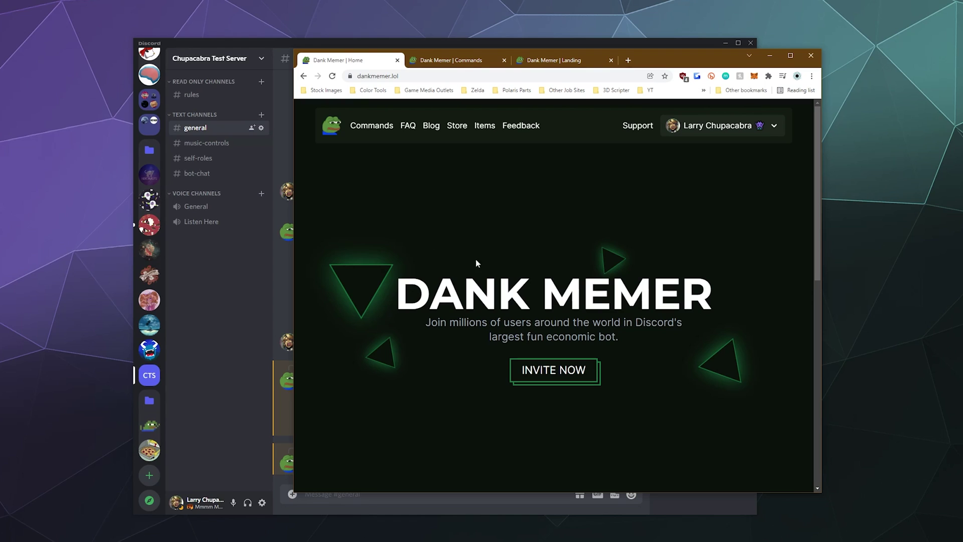
Invite the Dank Memer bot to Chupacabra Test Server and authorize it with all the listed permissions.
click(555, 372)
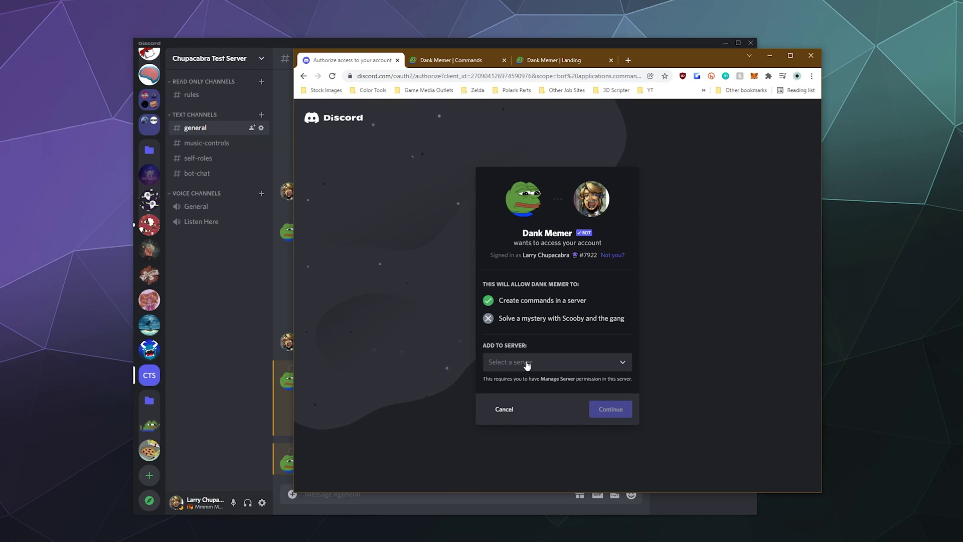
click(526, 364)
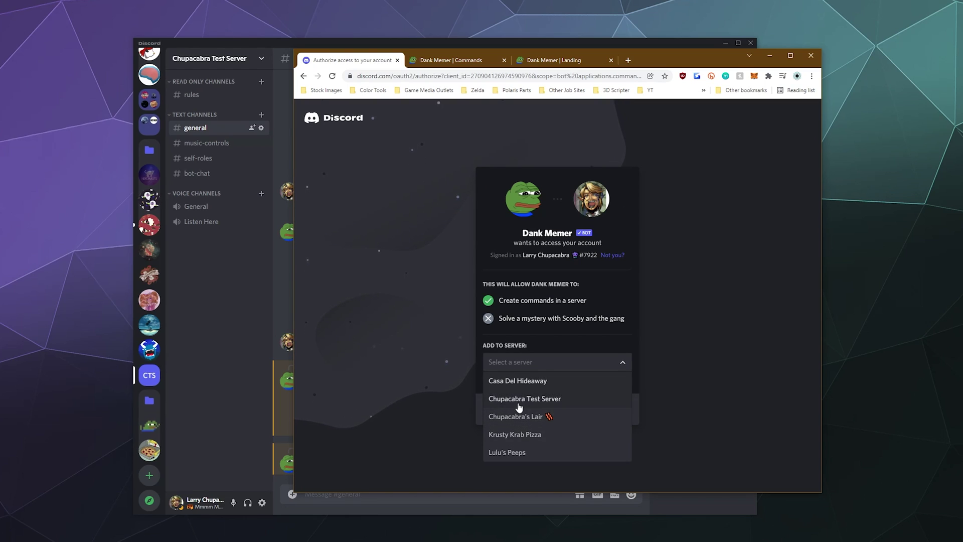
click(519, 406)
click(616, 407)
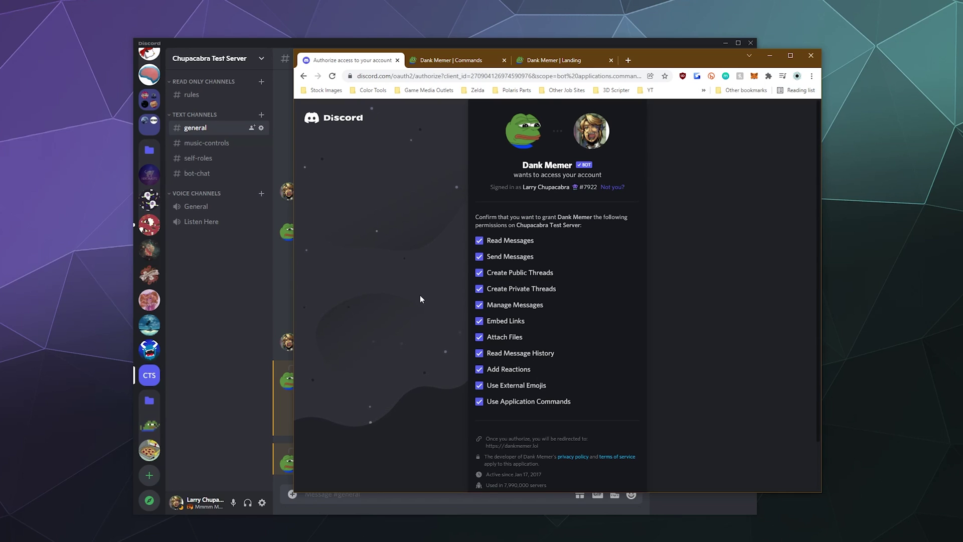
scroll(604, 357, down, 1)
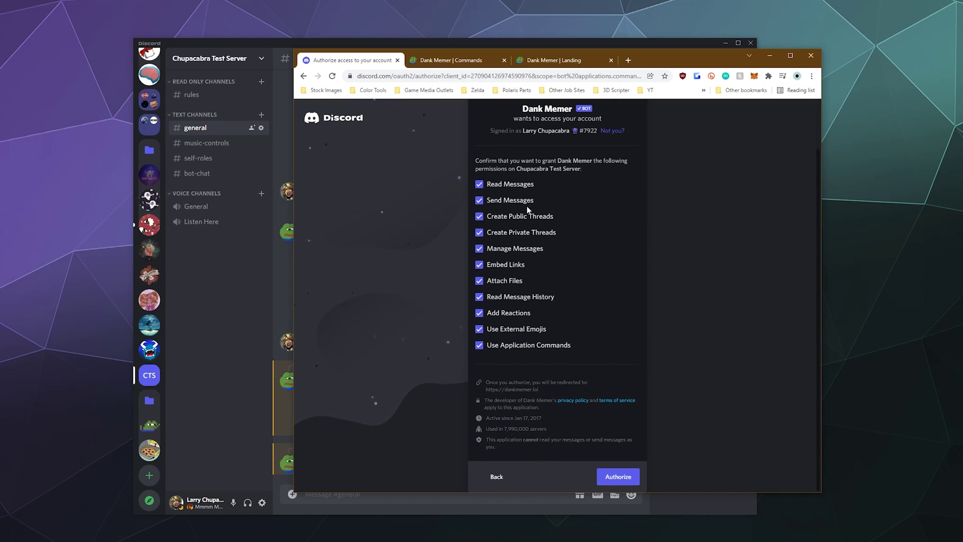
click(617, 477)
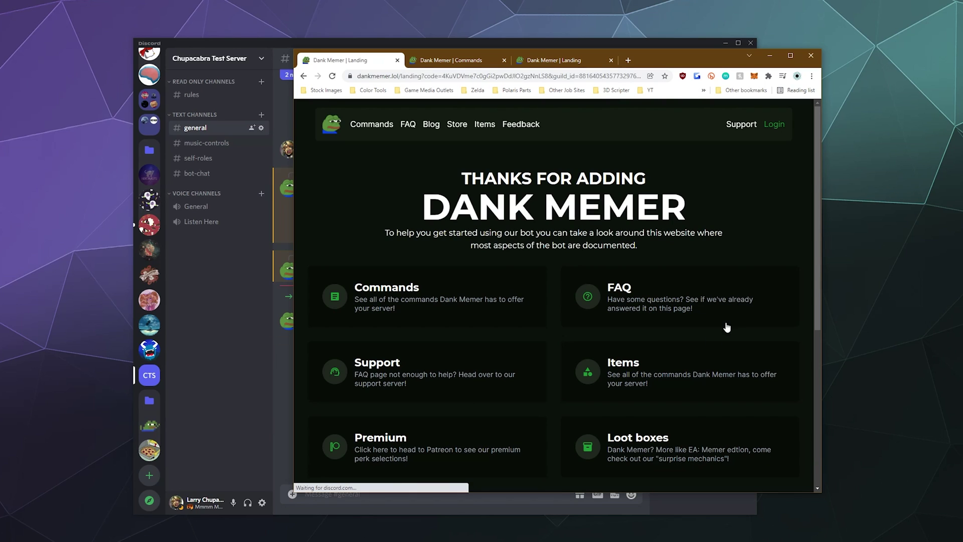
Switch to Discord, send "pls help" in the general channel, and open the category list of the bot's help reply.
scroll(503, 265, down, 1)
scroll(504, 263, down, 5)
scroll(504, 262, up, 5)
click(235, 362)
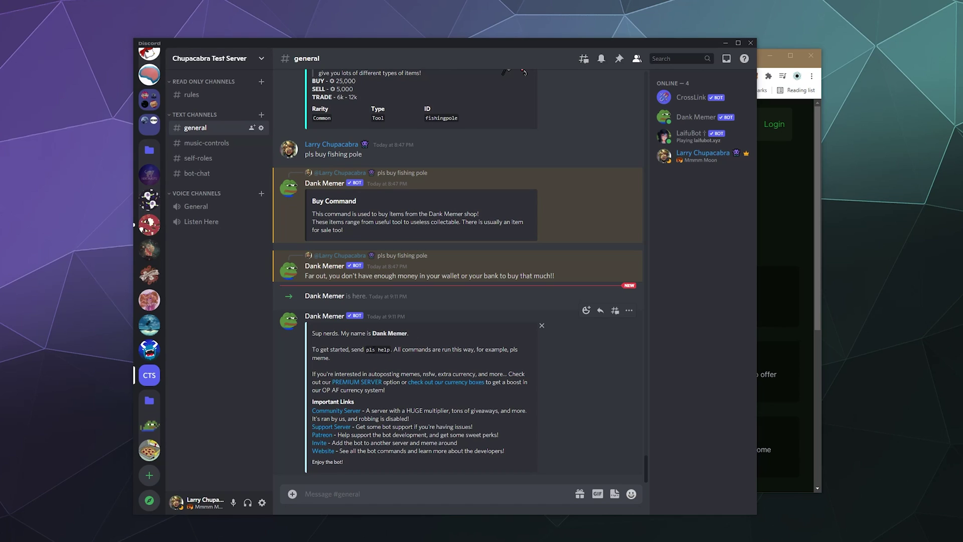
double_click(370, 350)
click(421, 491)
text(pls help)
key(Return)
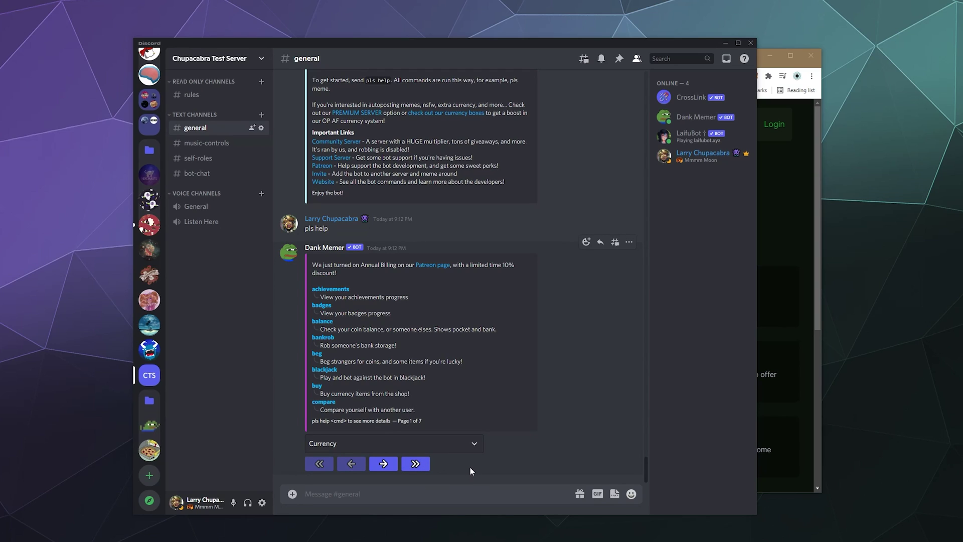
click(462, 449)
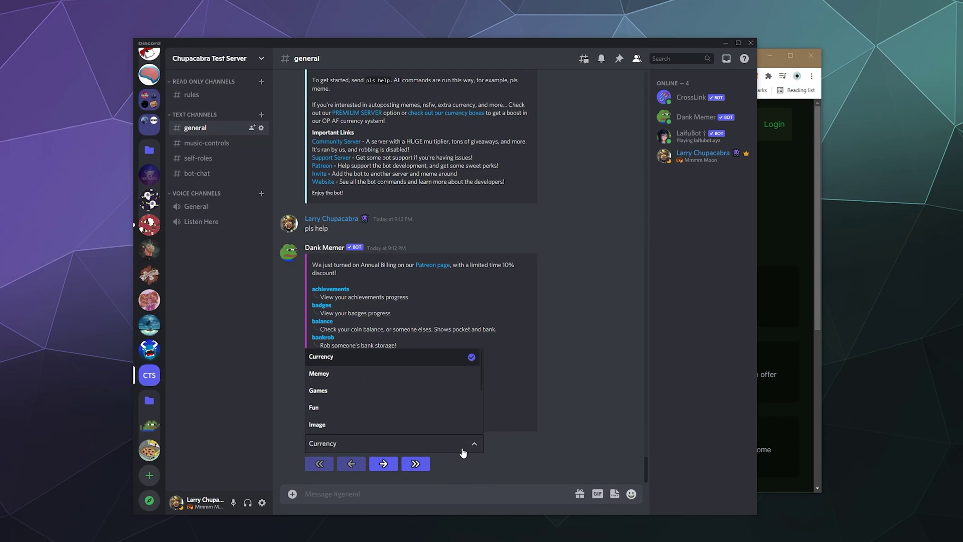
Switch to the browser and review the Animals category on Dank Memer's commands page.
click(783, 362)
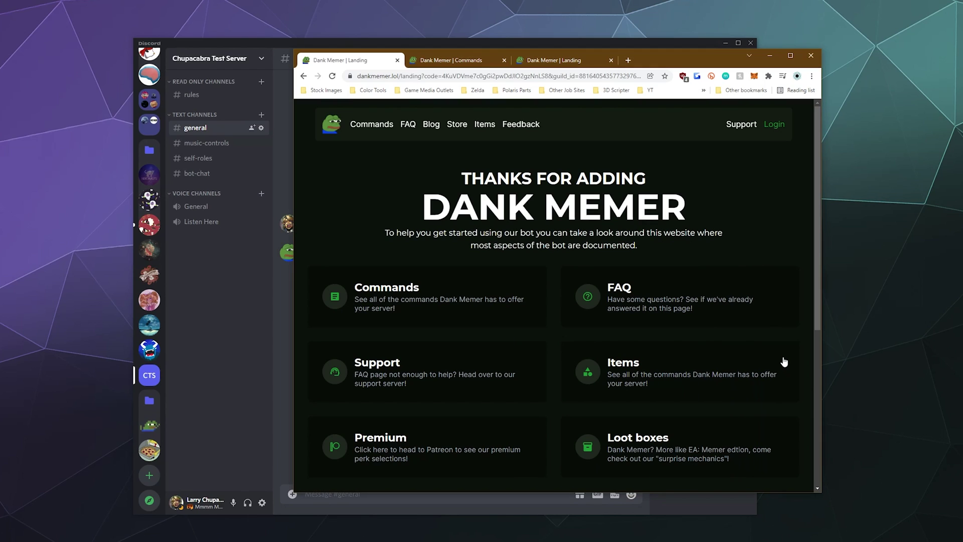
drag(786, 335, 505, 77)
click(457, 61)
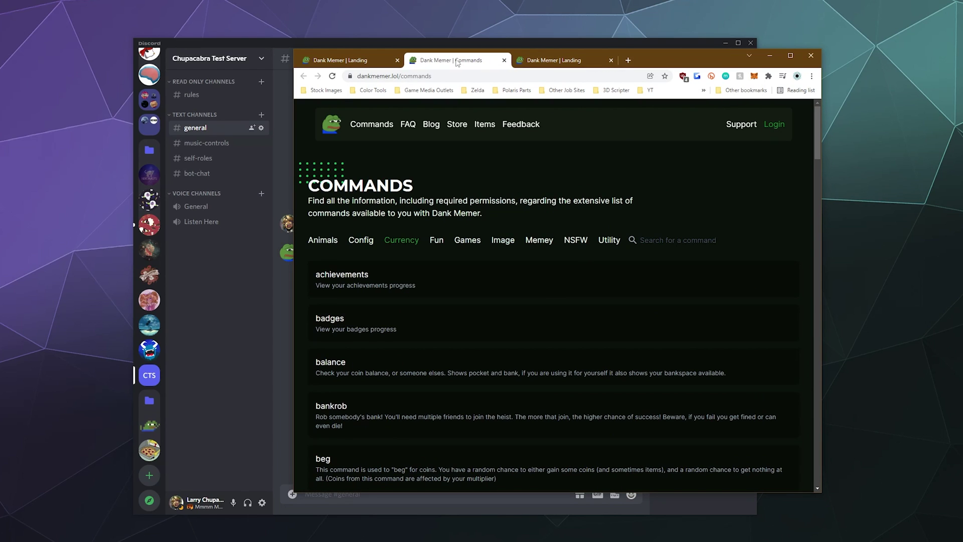
click(314, 243)
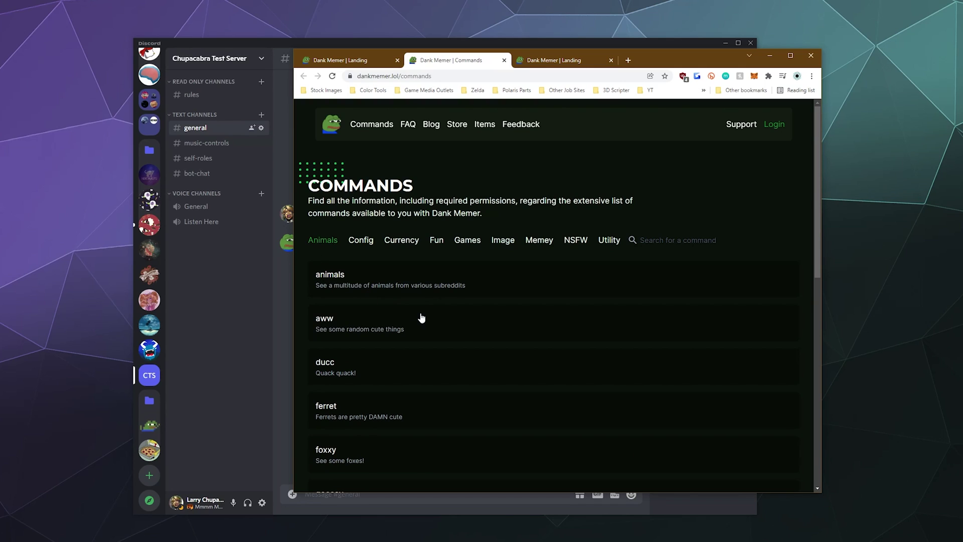
scroll(490, 365, down, 8)
scroll(490, 365, up, 8)
scroll(347, 301, down, 3)
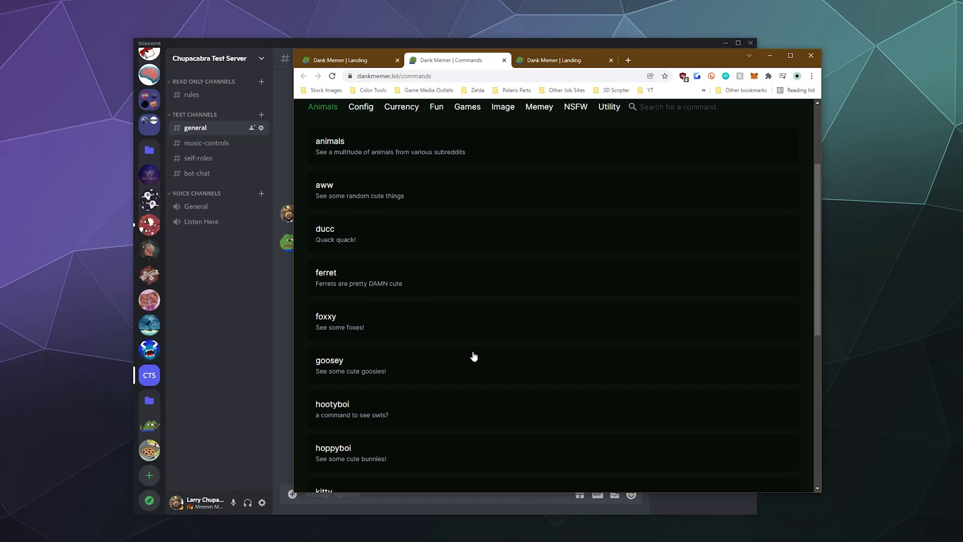
scroll(477, 351, down, 3)
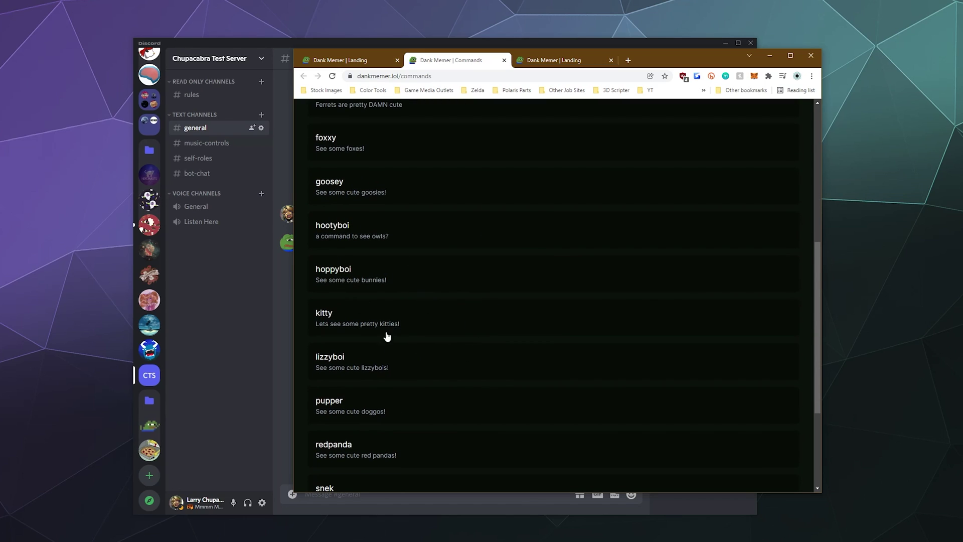
scroll(442, 276, down, 1)
scroll(441, 276, down, 2)
scroll(441, 275, up, 7)
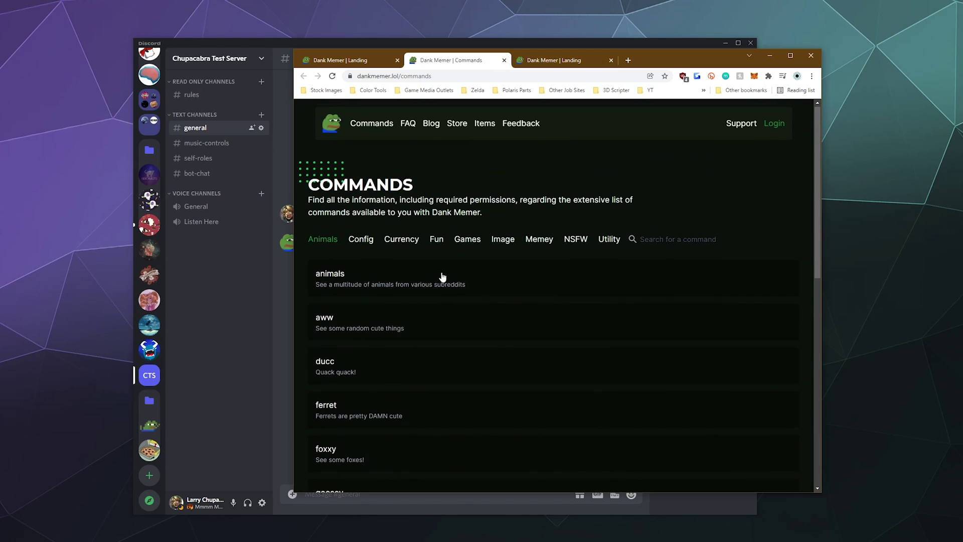
Show the Image category of the bot's commands and read through its entries.
click(501, 240)
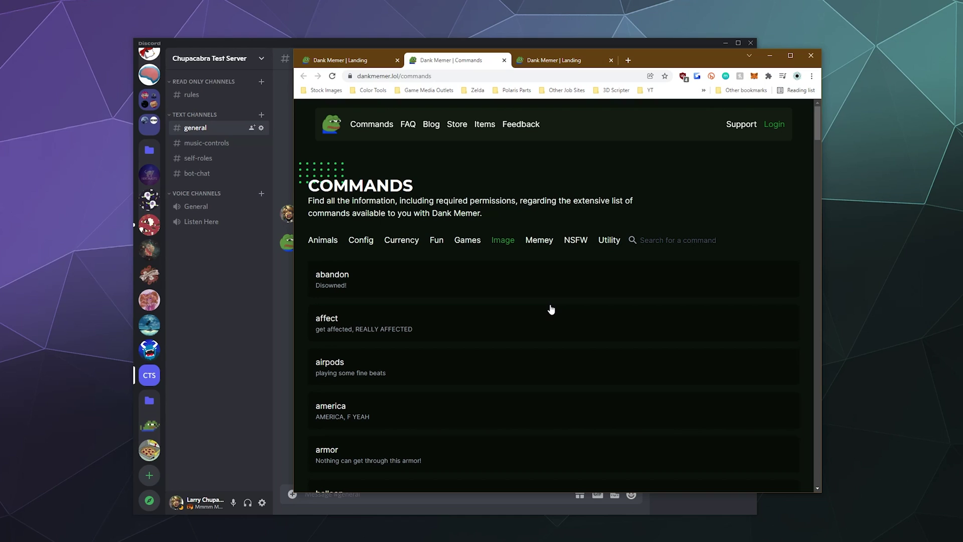
scroll(551, 310, down, 3)
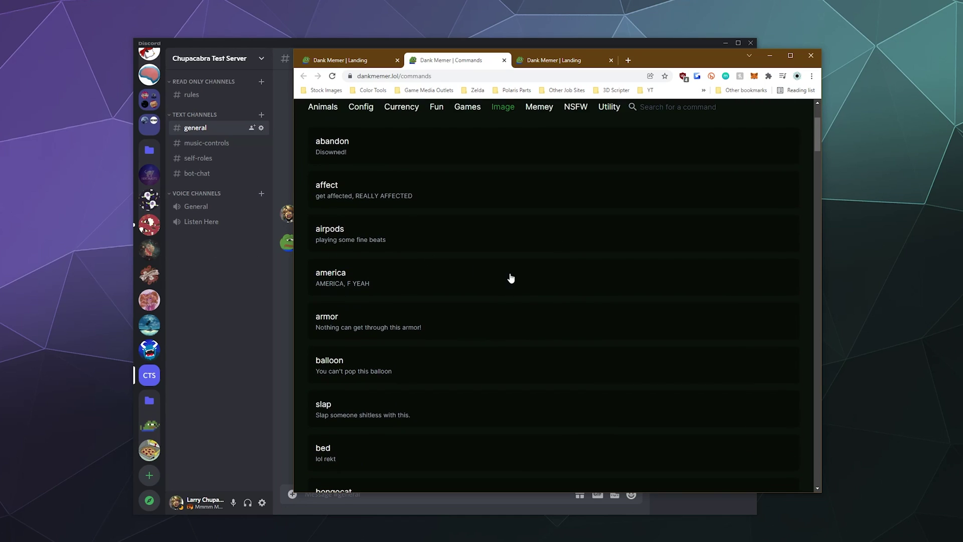
scroll(469, 294, down, 5)
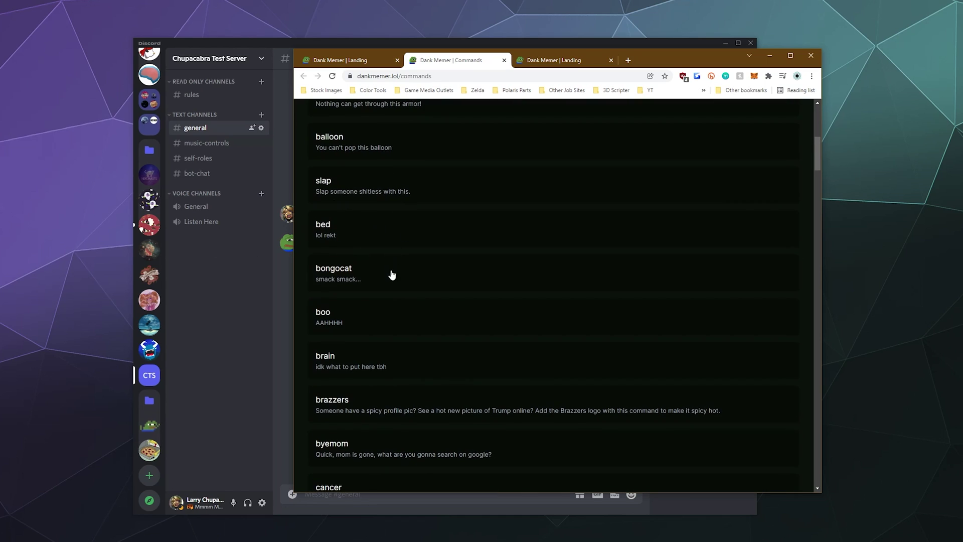
scroll(508, 168, up, 1)
scroll(428, 170, down, 6)
scroll(385, 376, up, 1)
scroll(385, 375, up, 10)
Show the Memey category and look through its joke and meme commands.
click(550, 245)
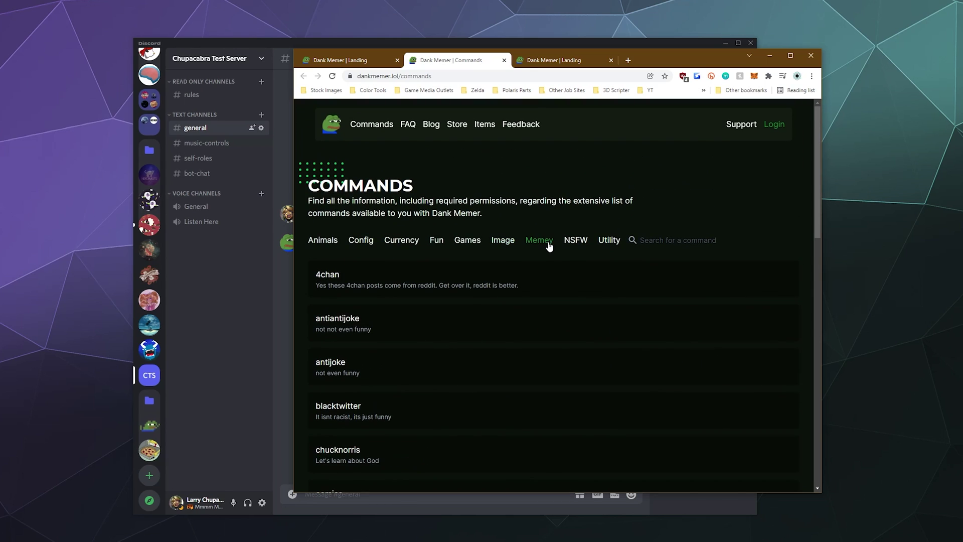
scroll(538, 307, down, 8)
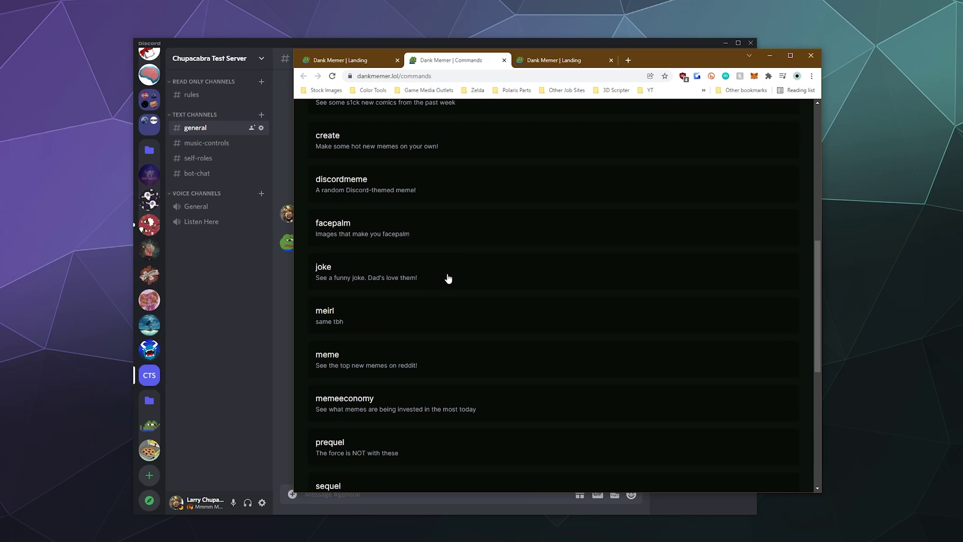
scroll(447, 279, down, 5)
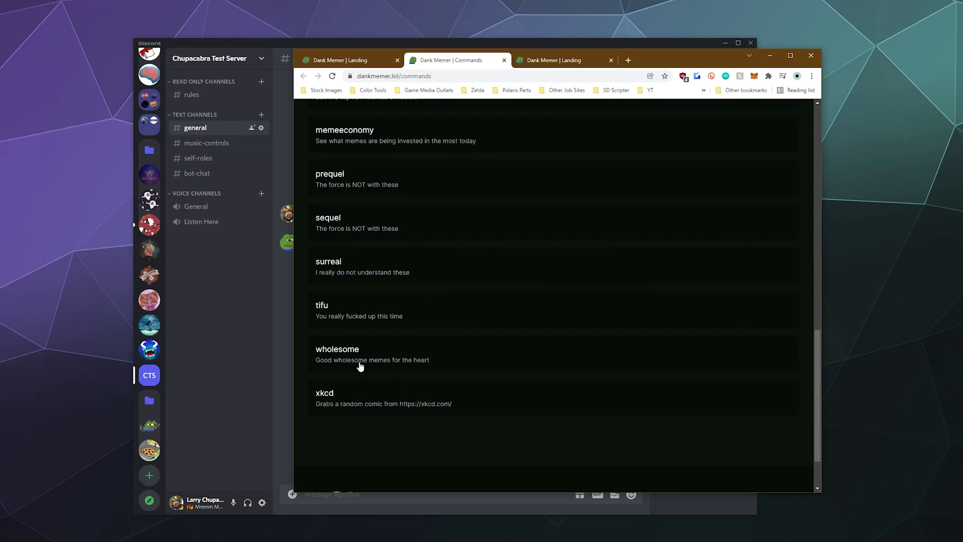
scroll(381, 288, up, 5)
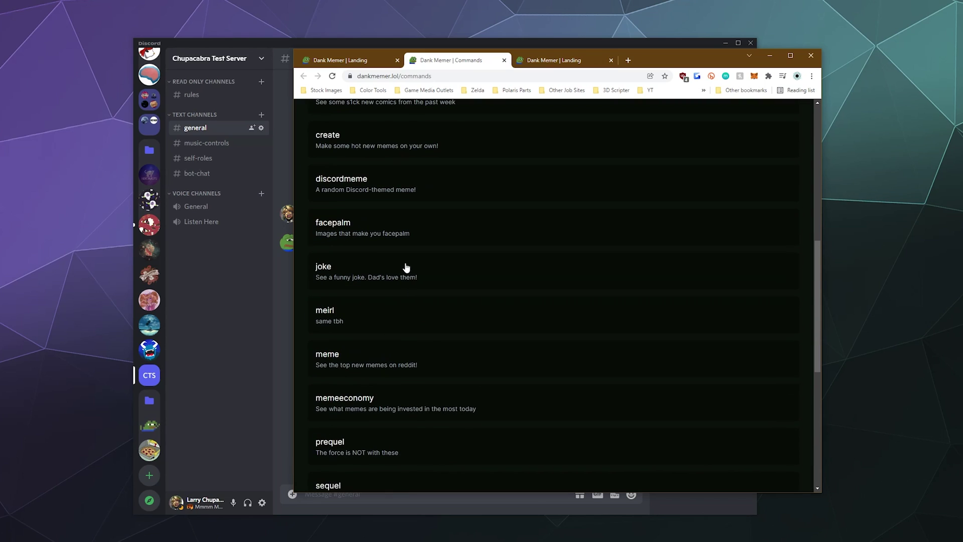
scroll(450, 338, up, 6)
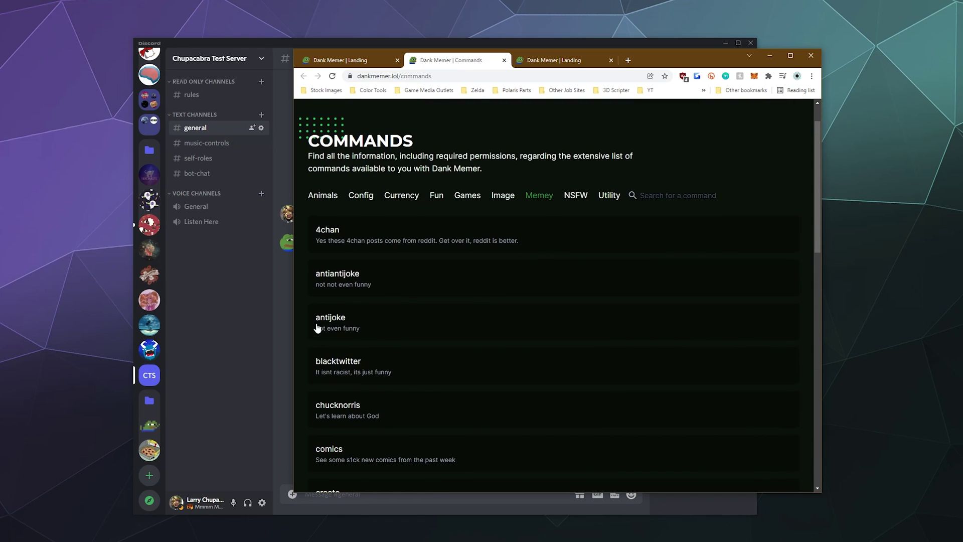
scroll(474, 272, up, 1)
scroll(475, 273, down, 5)
scroll(475, 280, up, 6)
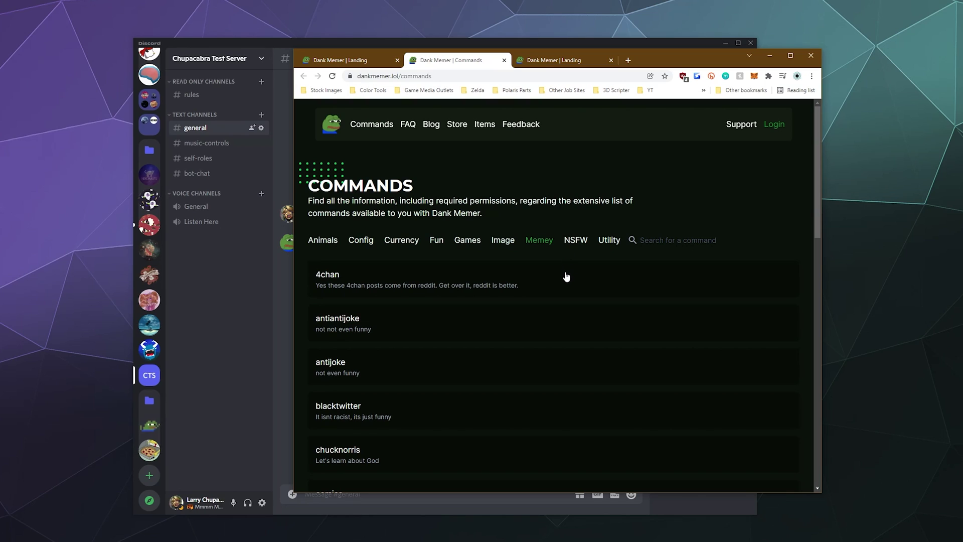
Show the Utility category and examine its commands through to the end of the list.
click(610, 241)
scroll(473, 308, down, 8)
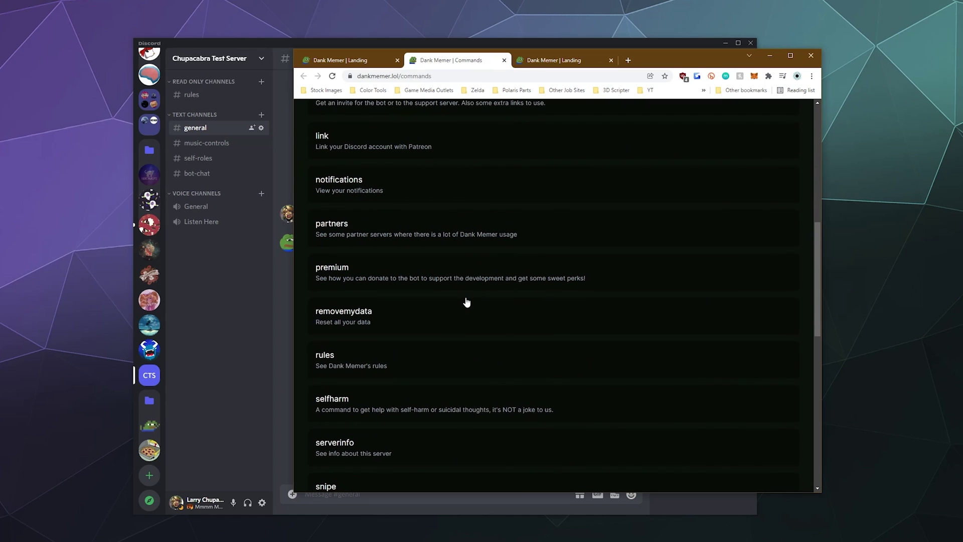
scroll(416, 316, down, 7)
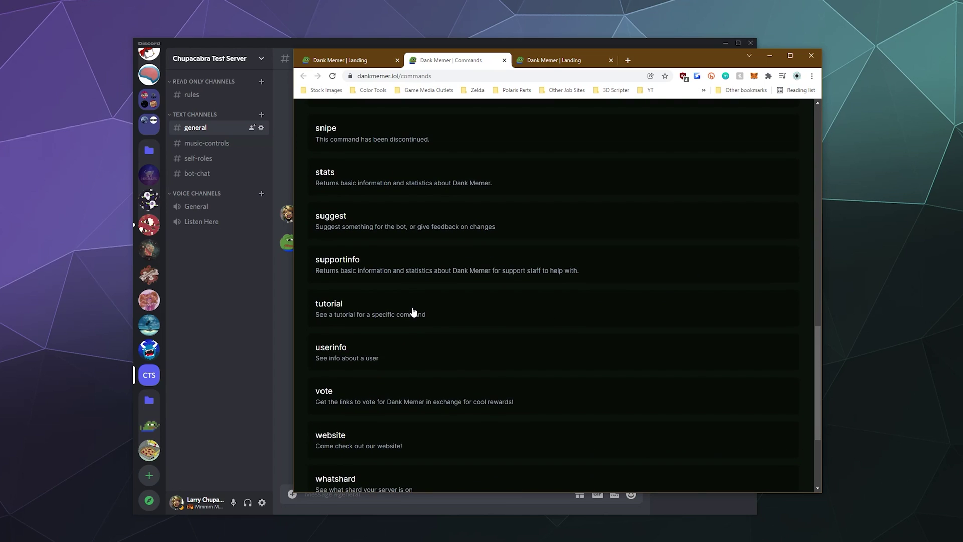
scroll(419, 314, up, 8)
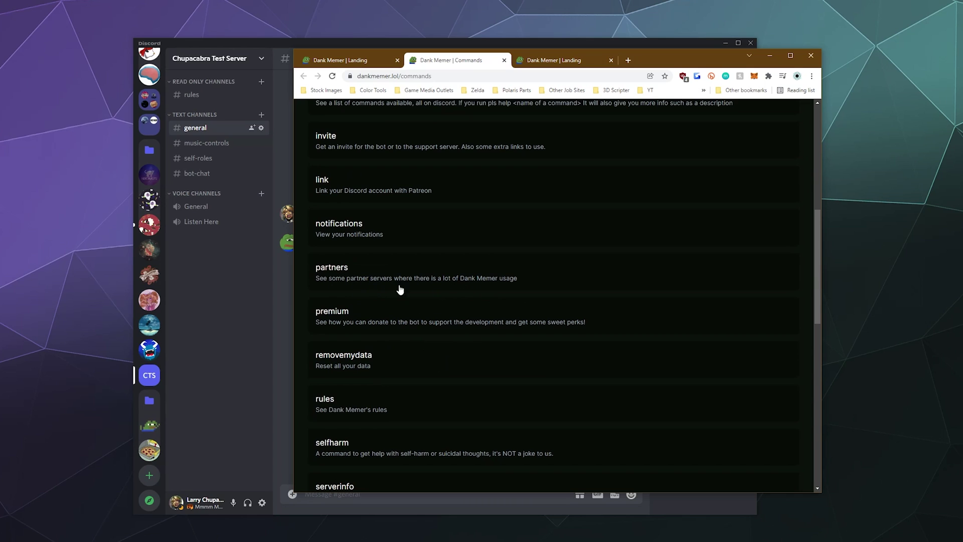
scroll(351, 310, down, 1)
scroll(371, 291, down, 6)
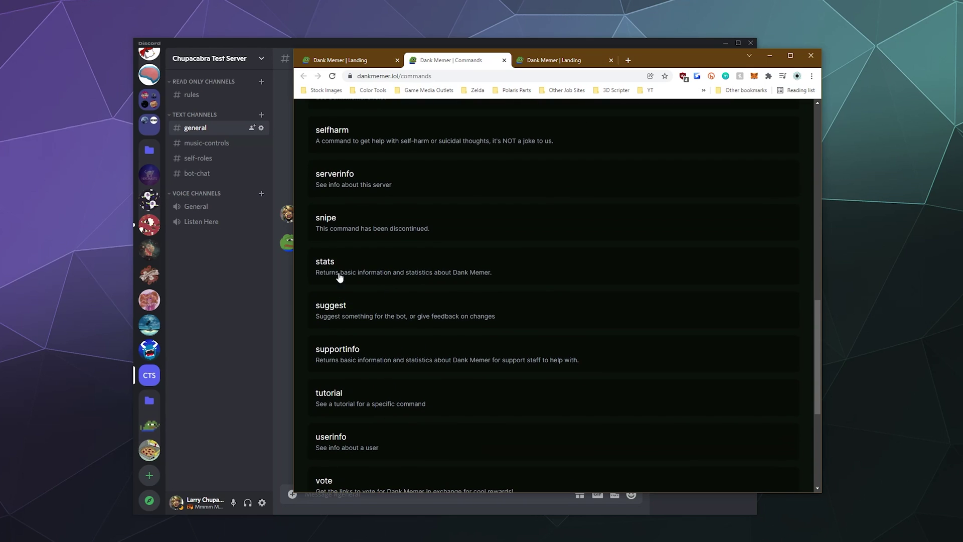
scroll(391, 291, down, 5)
scroll(401, 281, up, 3)
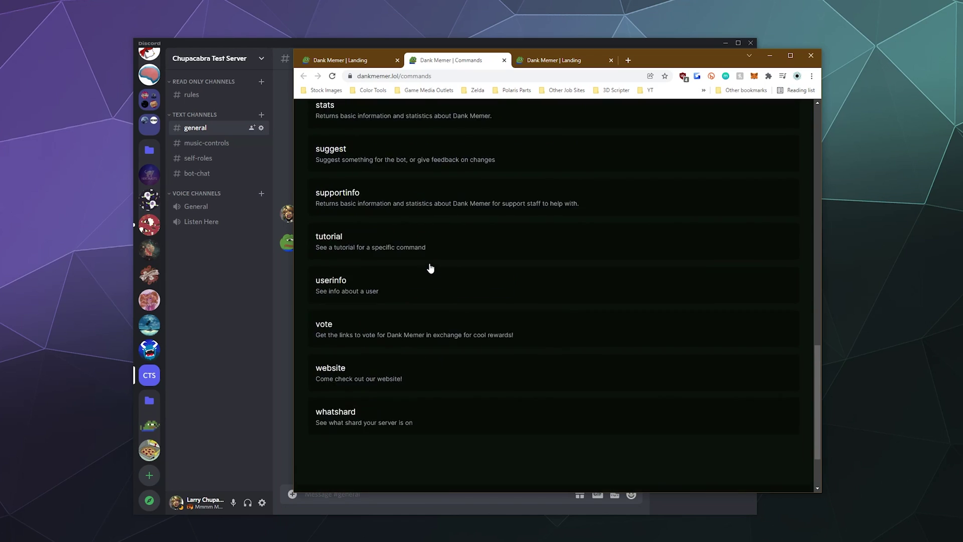
scroll(381, 311, down, 4)
scroll(381, 291, up, 15)
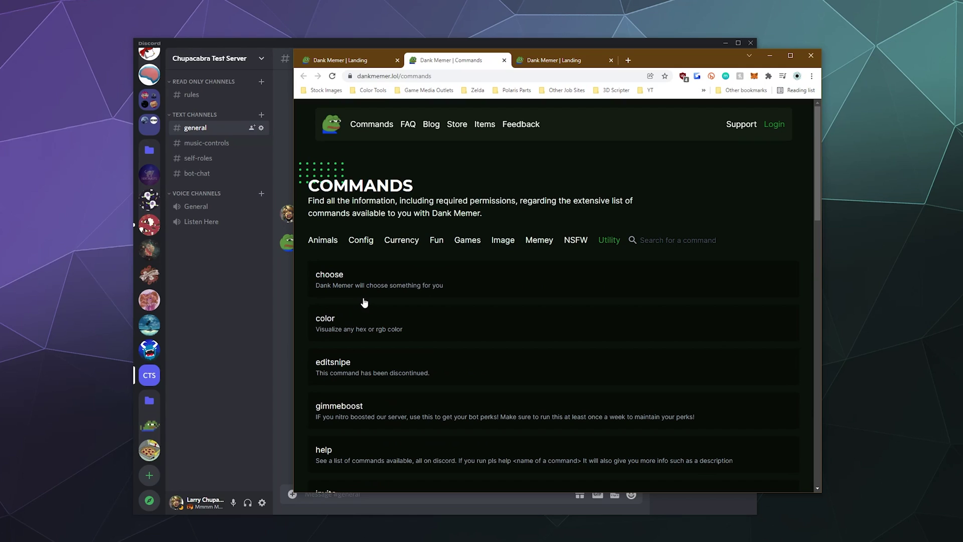
Reopen the Animals category, then in Discord's general channel send "pls aww", "pls goosey" and "pls foxxy".
click(322, 240)
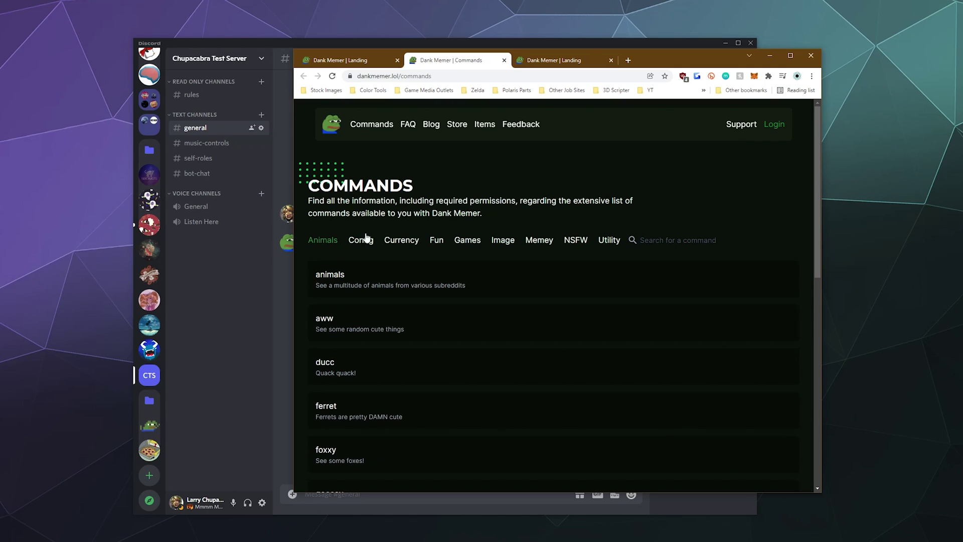
click(235, 382)
text(pls aww)
key(Return)
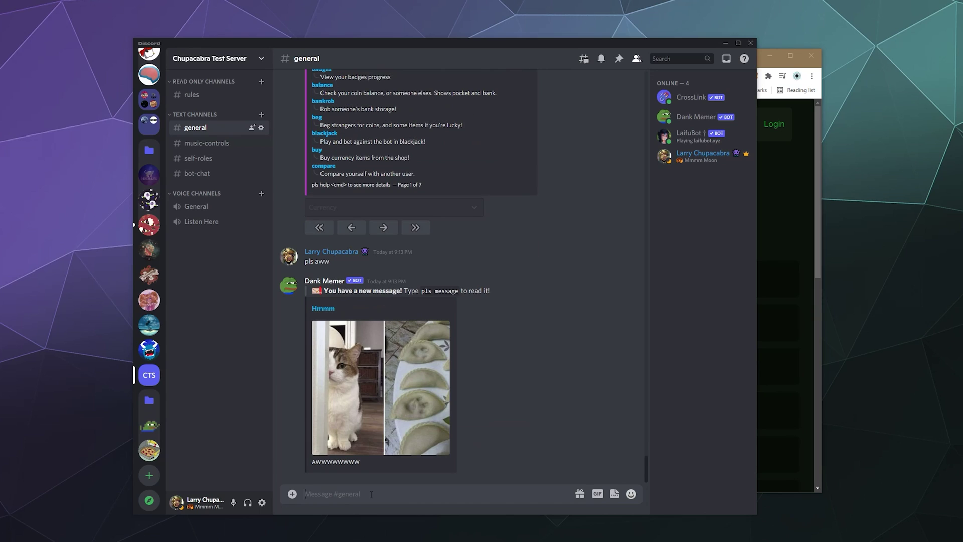
text(pls goosey)
key(Return)
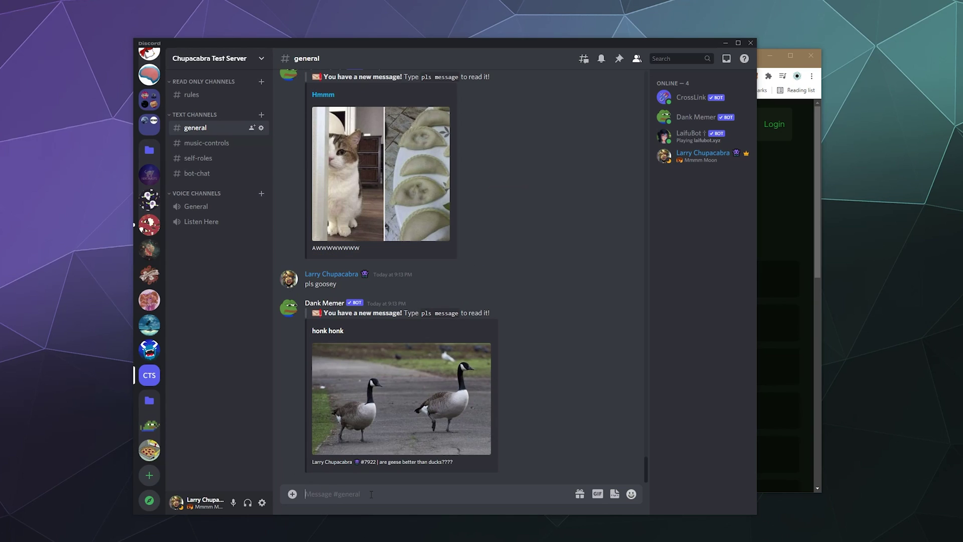
text(pls foxxy)
key(Return)
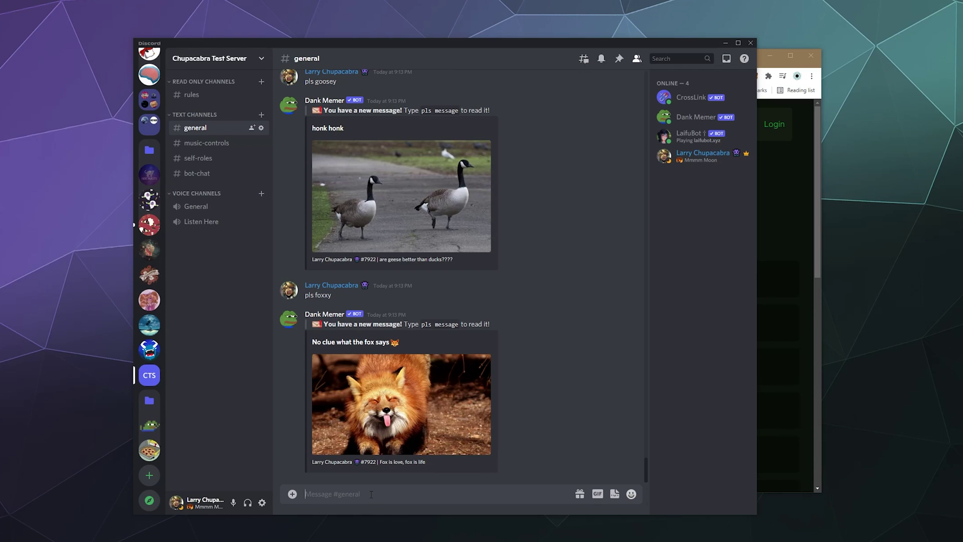
Switch back to the browser and show the Currency category of the bot's commands.
click(807, 392)
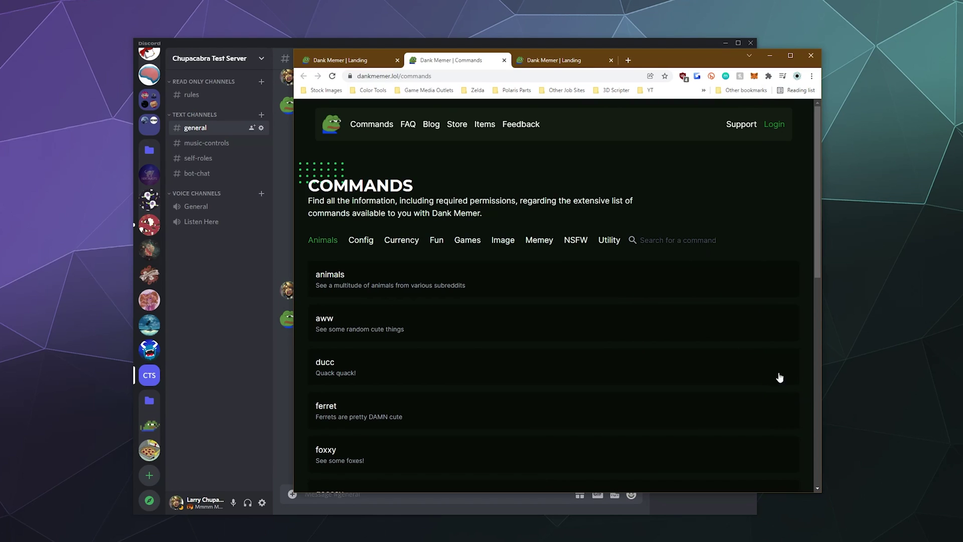
click(403, 247)
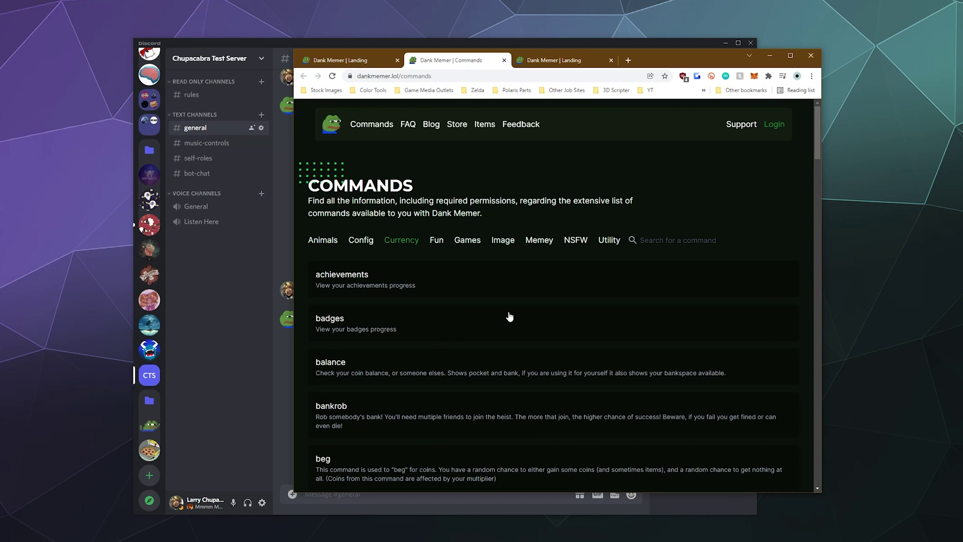
Look through the Currency commands down to the end of the list, including daily, lottery, pet, shop and trade.
scroll(448, 301, down, 5)
scroll(446, 297, down, 5)
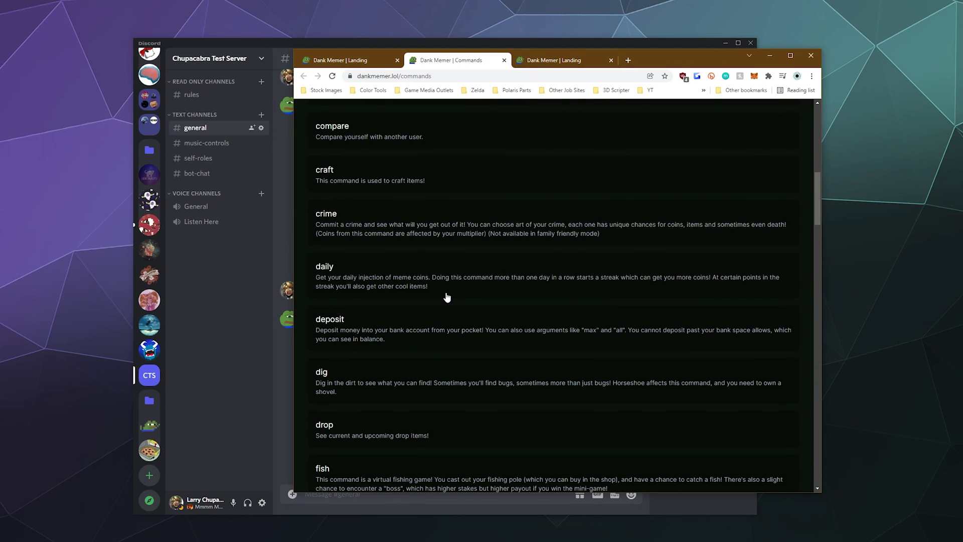
scroll(447, 297, down, 3)
scroll(445, 296, down, 3)
scroll(446, 295, down, 5)
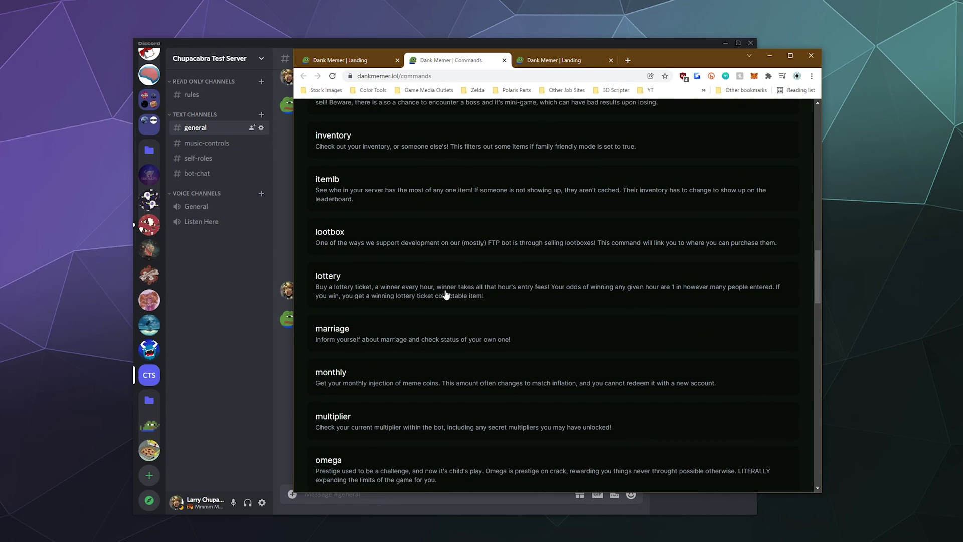
scroll(447, 311, down, 4)
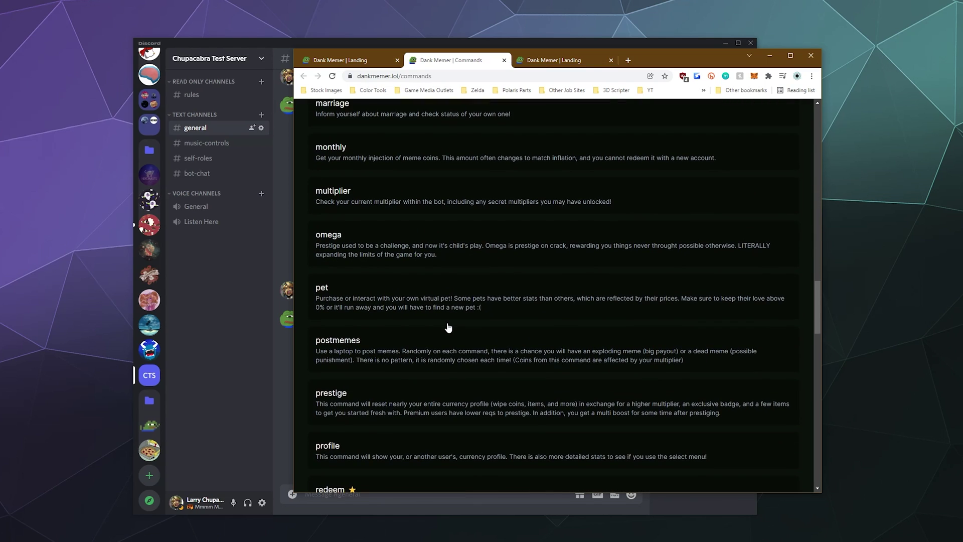
scroll(462, 330, down, 3)
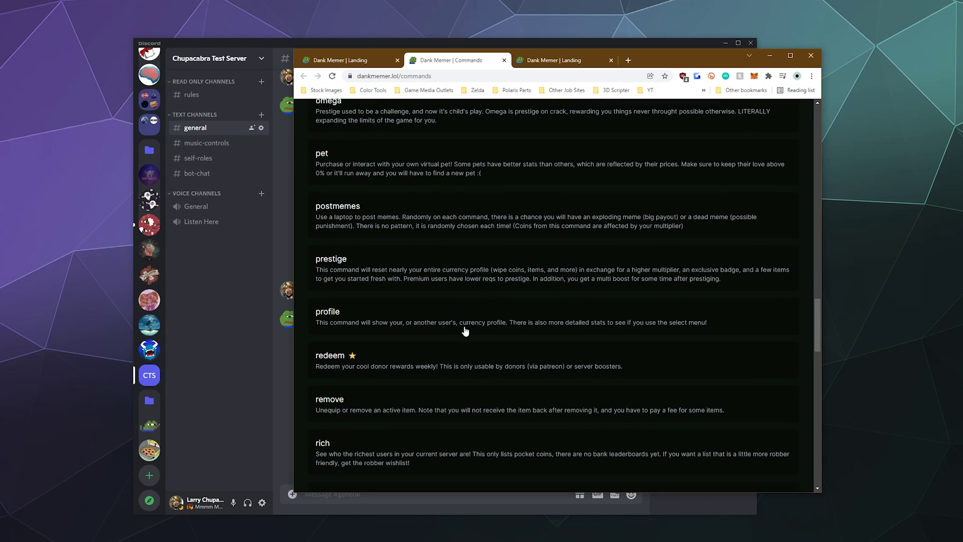
scroll(465, 330, down, 3)
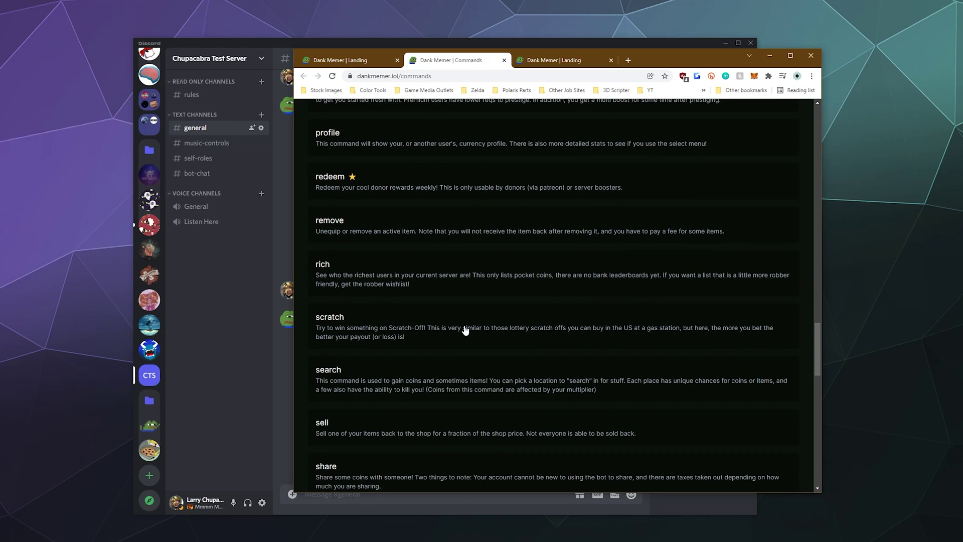
scroll(465, 330, down, 3)
scroll(462, 317, down, 3)
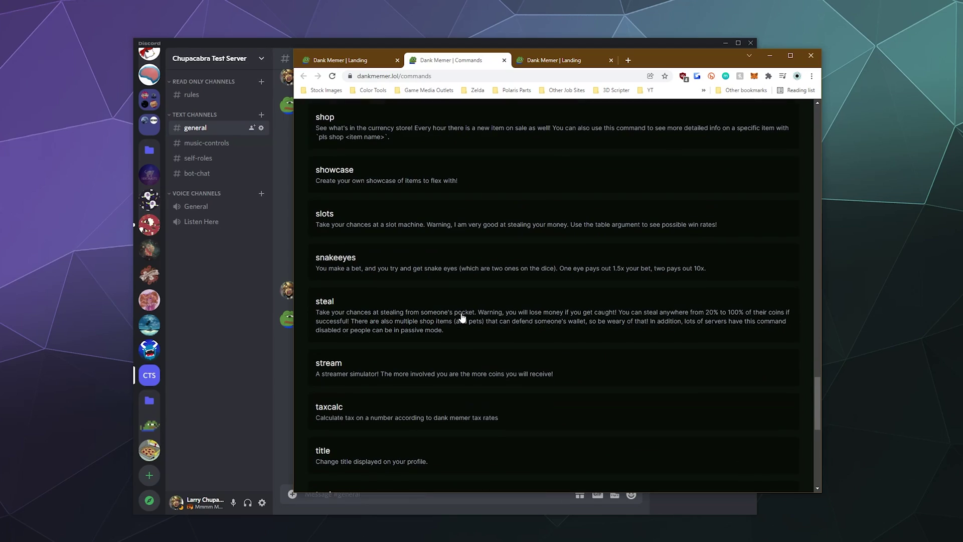
scroll(462, 317, down, 2)
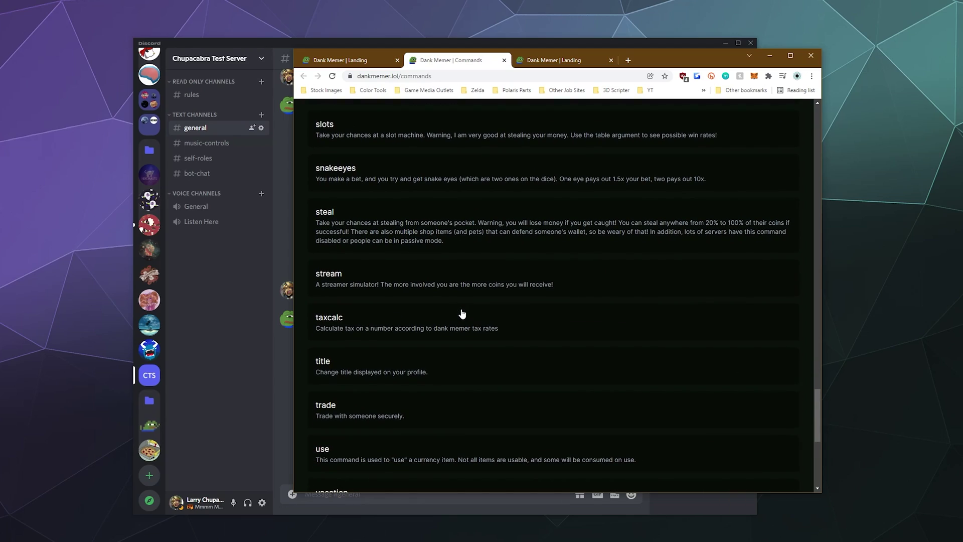
scroll(454, 319, up, 20)
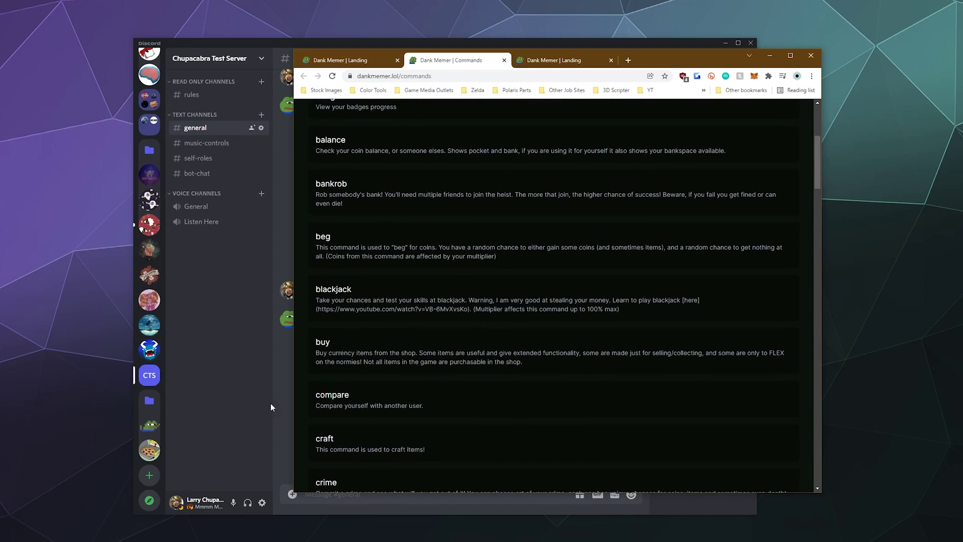
Switch to Discord and send "pls beg" in the general channel.
click(239, 411)
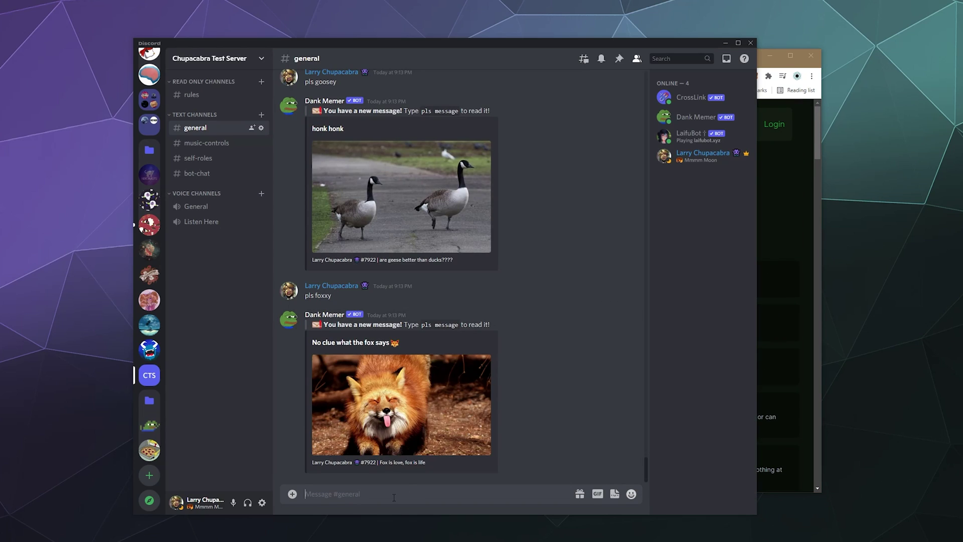
text(pls beg)
key(Return)
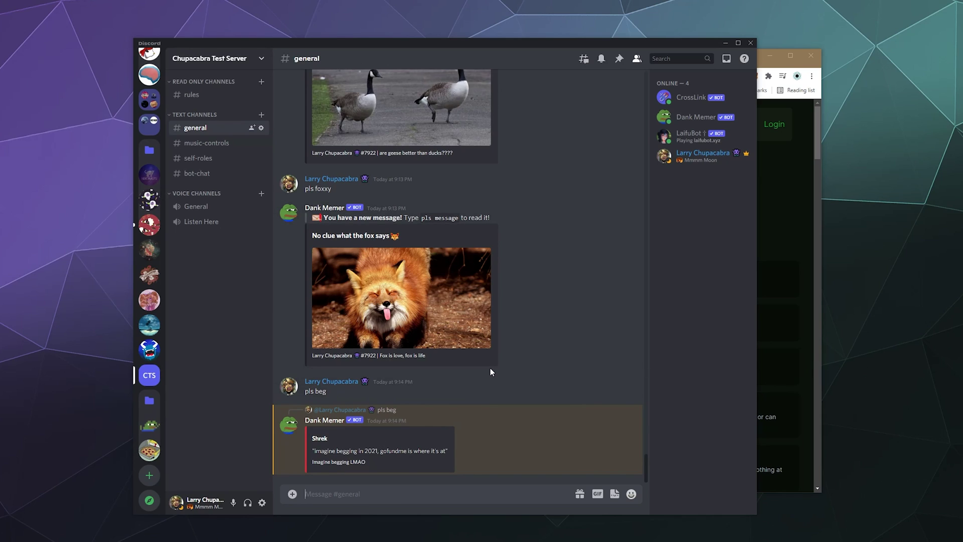
Send "pls" and "pls shop" in the general channel to bring up the bot's item shop.
text(pls)
key(Return)
text(pls sho)
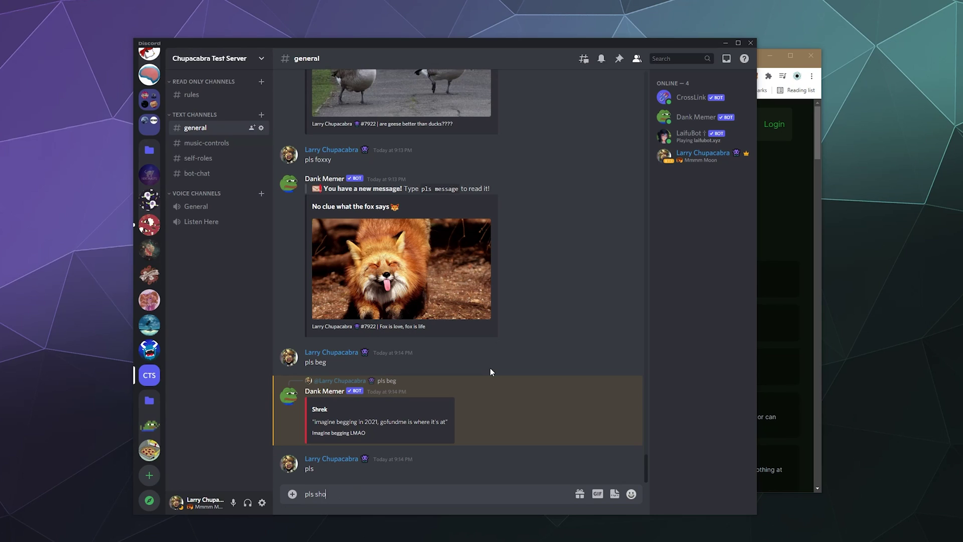
text(p)
key(Return)
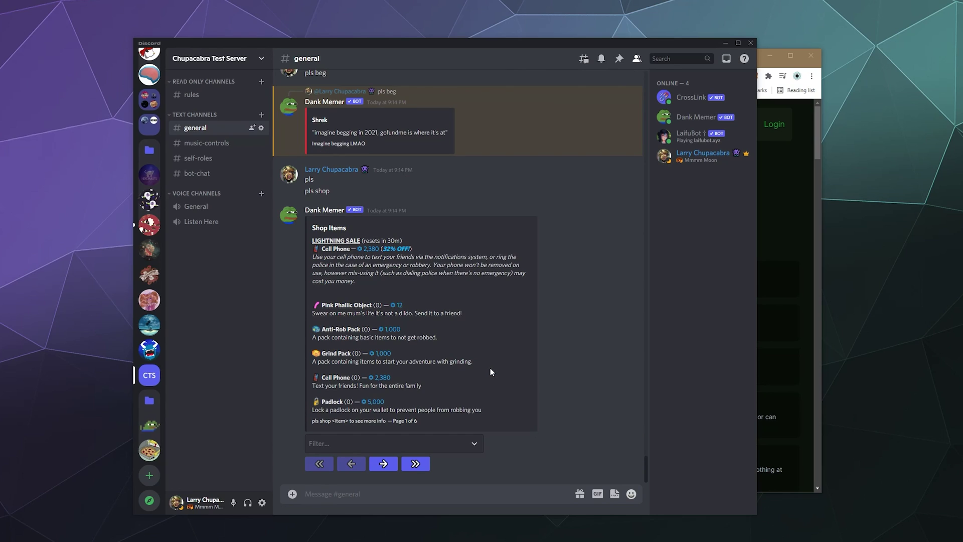
Page forward to page 3 of the shop items and send "pls buy fishing pole" in the channel.
click(385, 466)
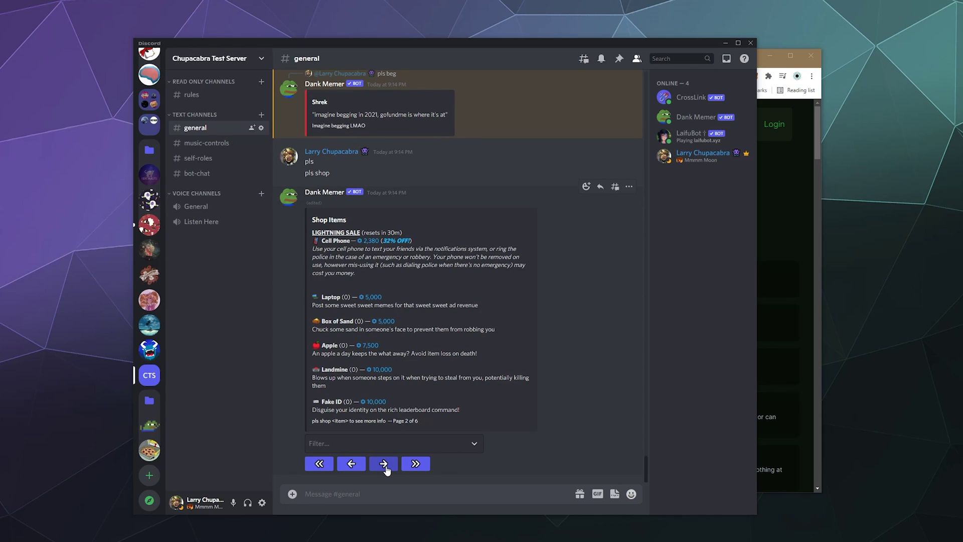
click(385, 466)
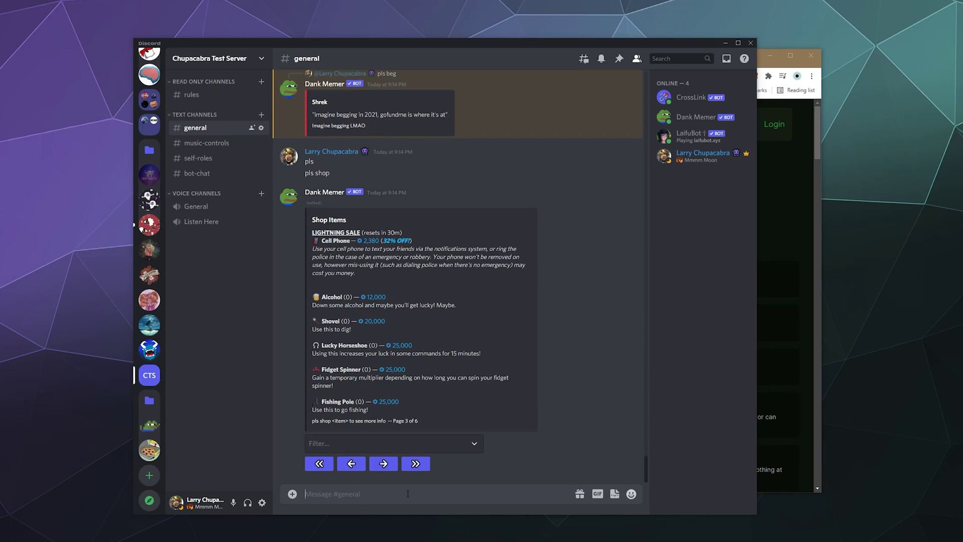
text(pls buy fishing pole)
key(Return)
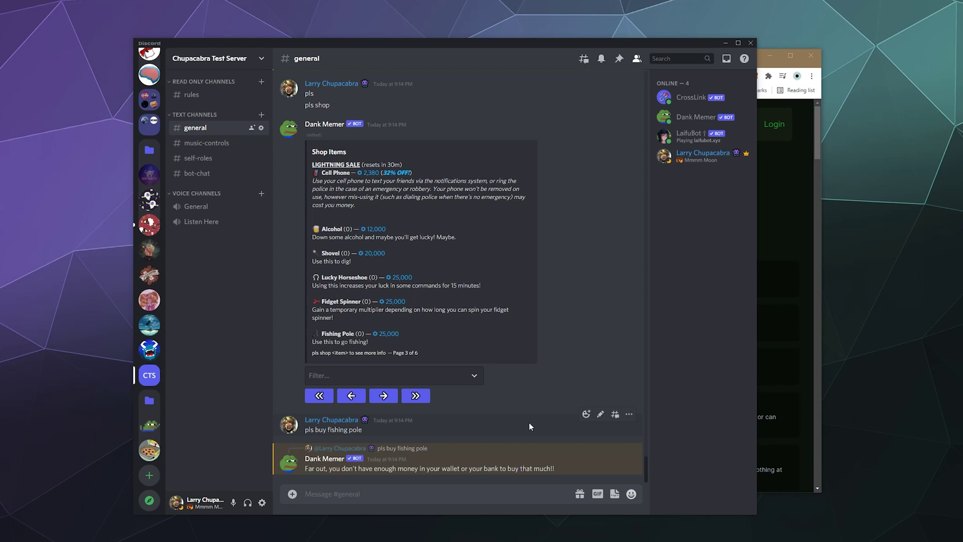
Check the Currency commands in the browser as far as fish, and send "pls crime" in Discord's general channel.
click(793, 390)
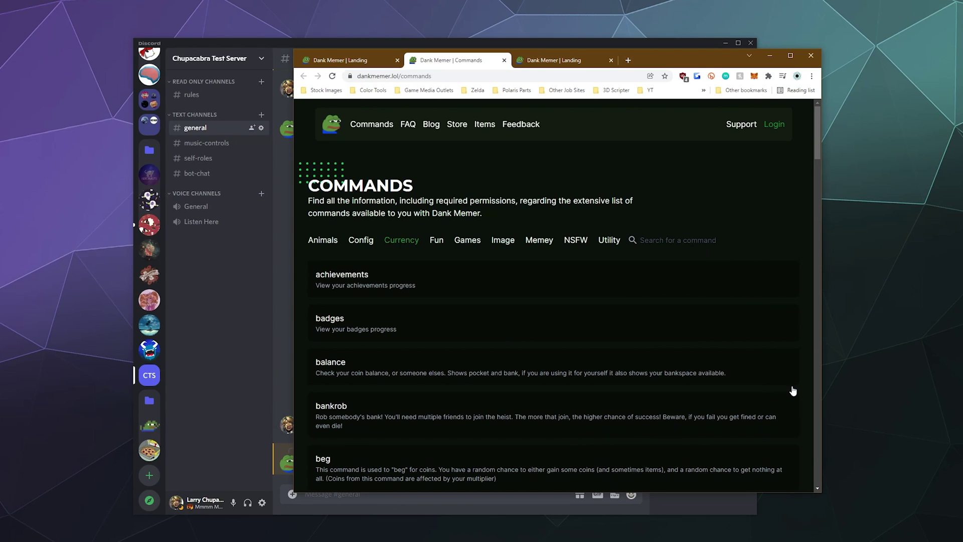
scroll(793, 391, down, 5)
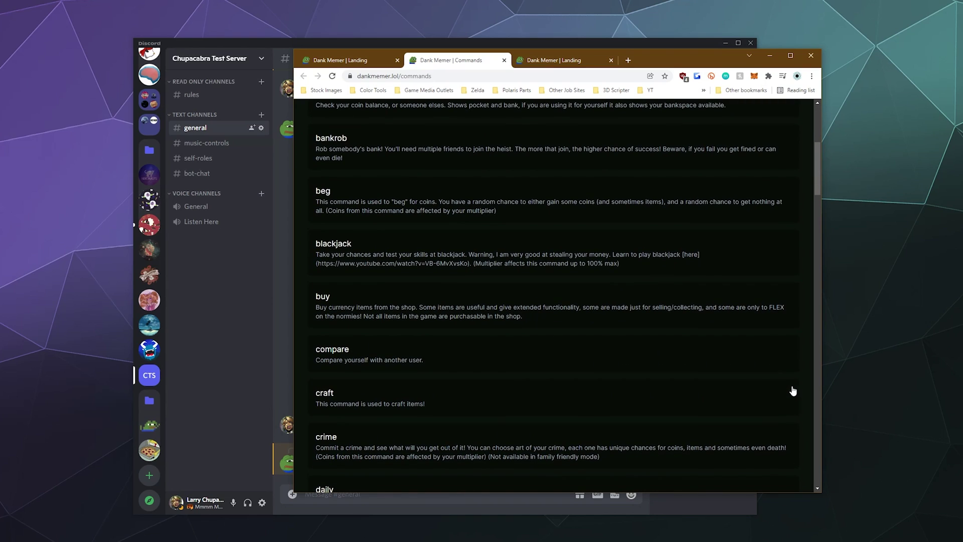
scroll(793, 391, down, 4)
scroll(793, 391, down, 1)
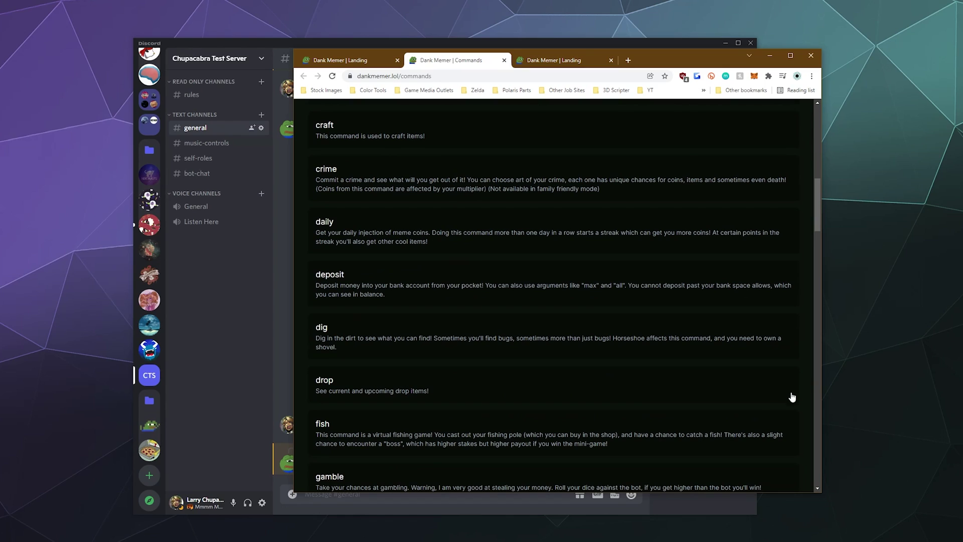
click(204, 433)
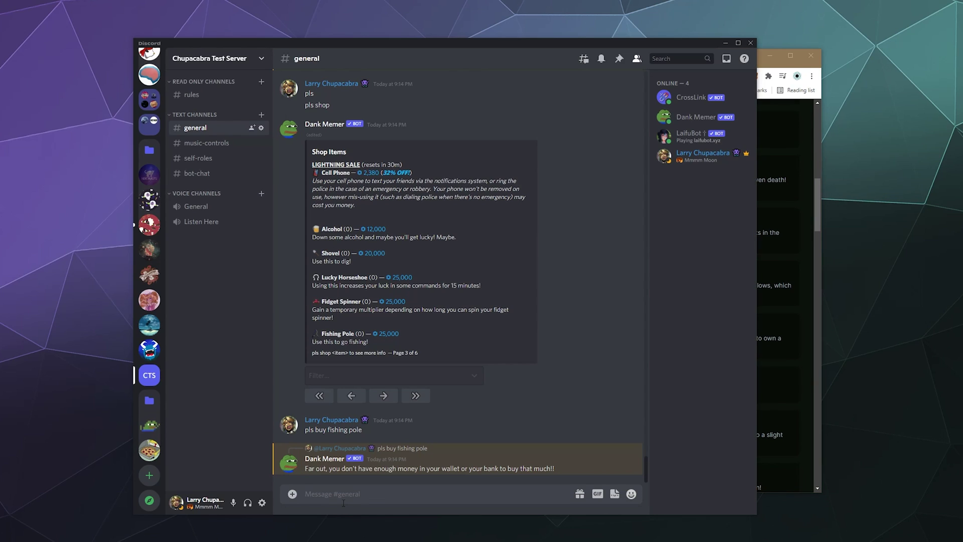
text(pls crime)
key(Return)
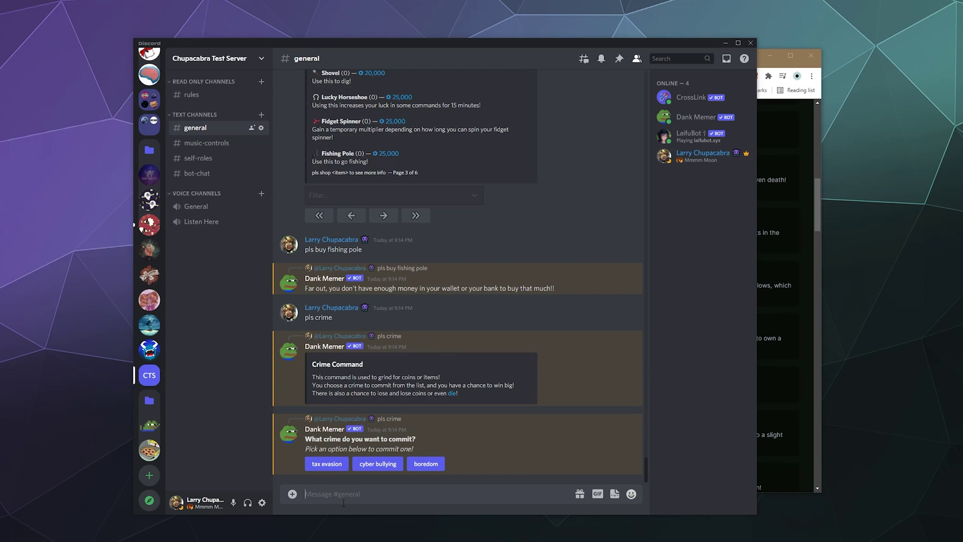
Choose tax evasion as the crime to commit.
click(333, 465)
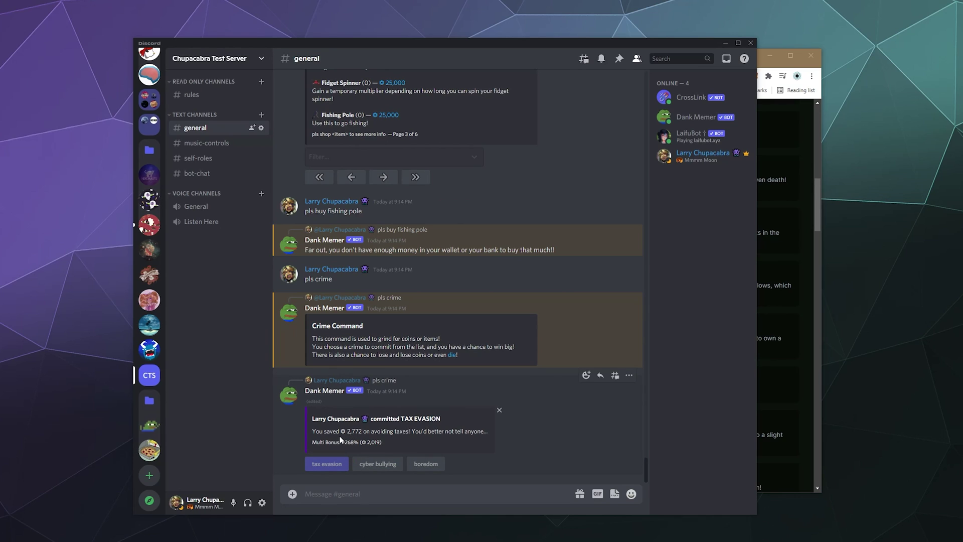
drag(347, 432, 363, 438)
click(440, 448)
click(497, 498)
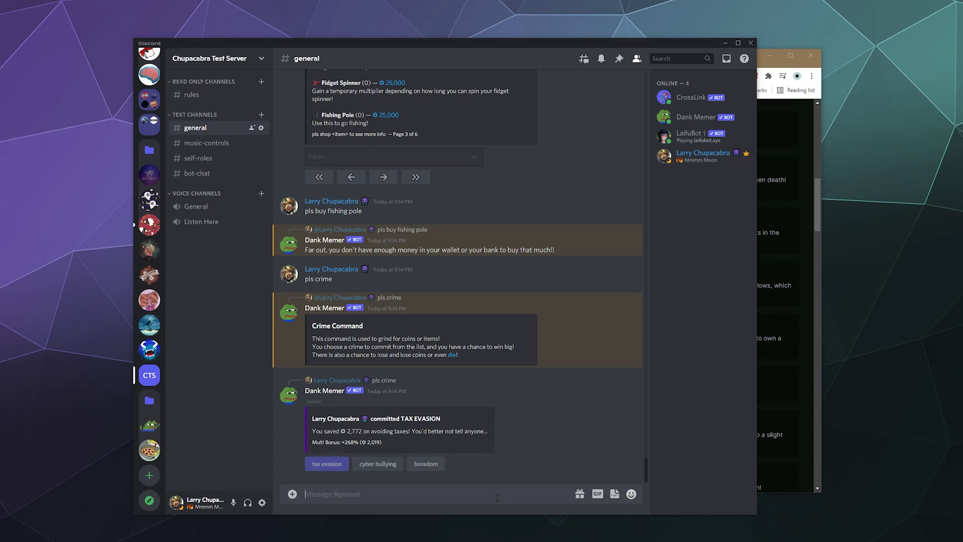
Switch back to the browser and show the Fun category of the bot's commands.
click(802, 347)
scroll(802, 350, up, 10)
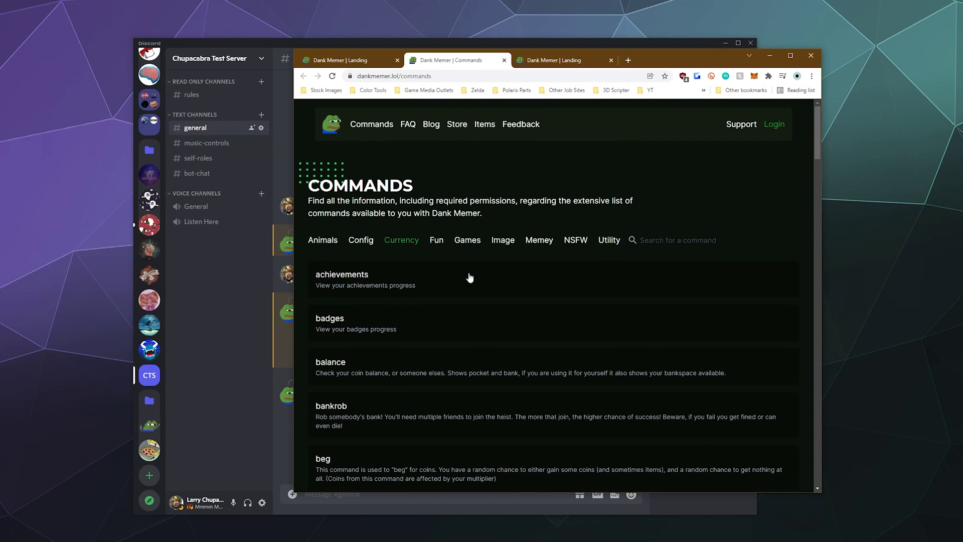
click(436, 244)
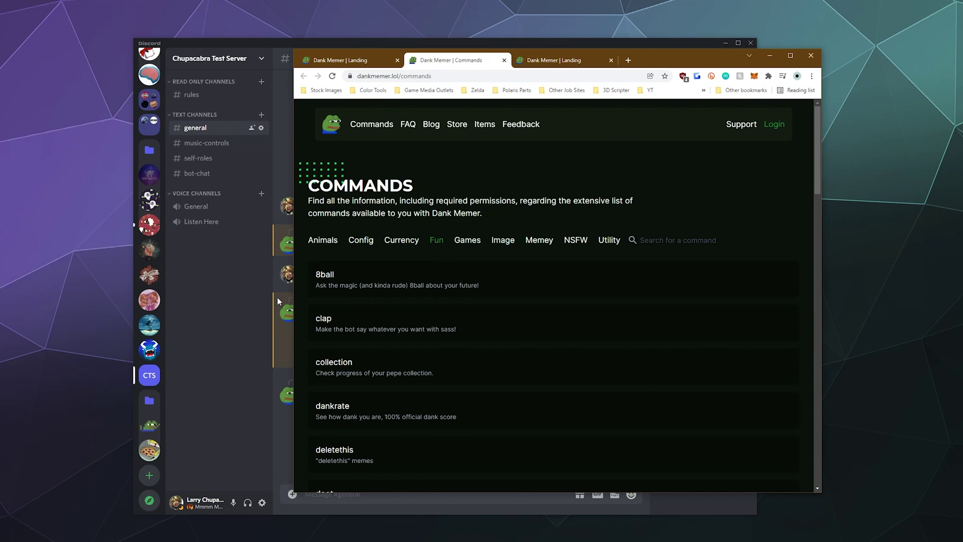
In Discord's general channel, send "pls 8ball will I win the lottery" and "pls message".
click(194, 444)
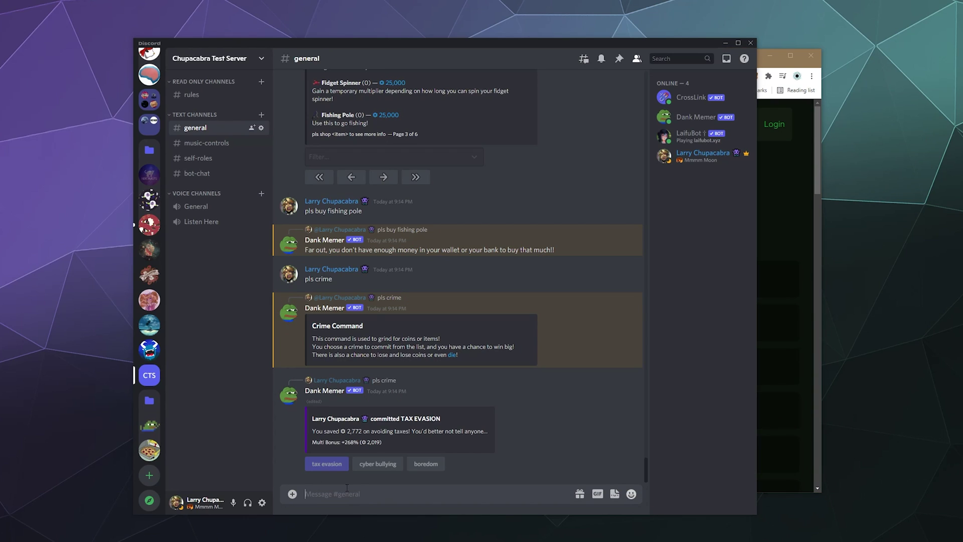
text(pls 8ball will I win the lottery)
key(Return)
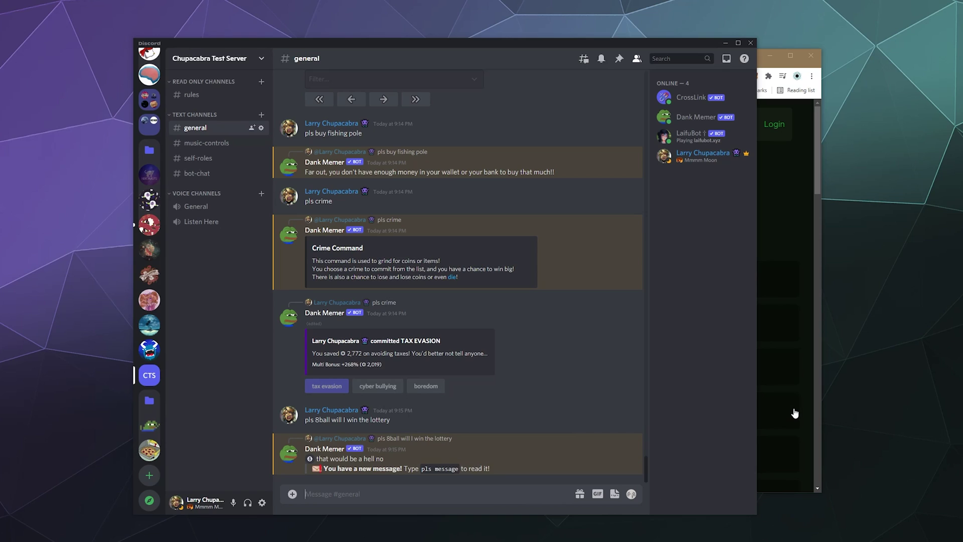
text(pls message)
key(Return)
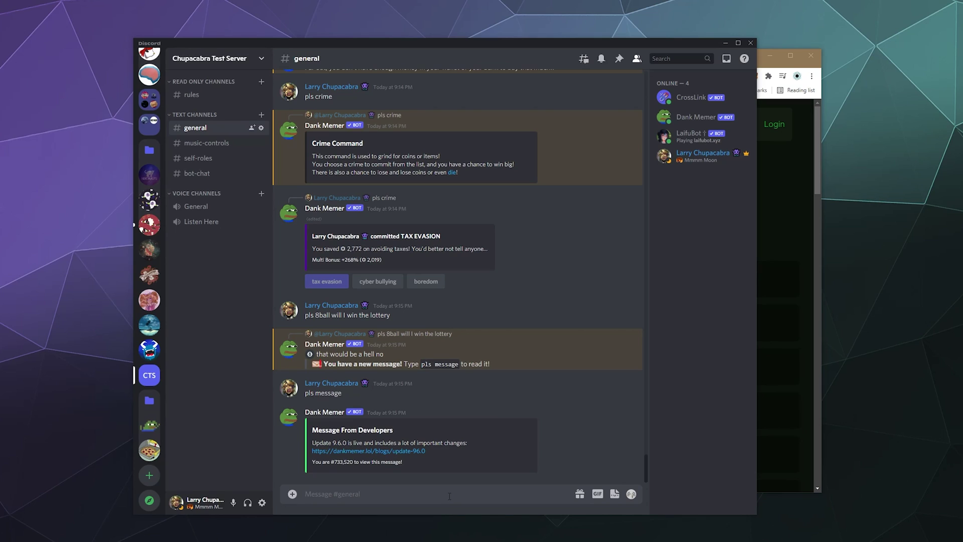
Check more Fun commands in the browser, and send "pls foodporn" in Discord's general channel.
click(811, 462)
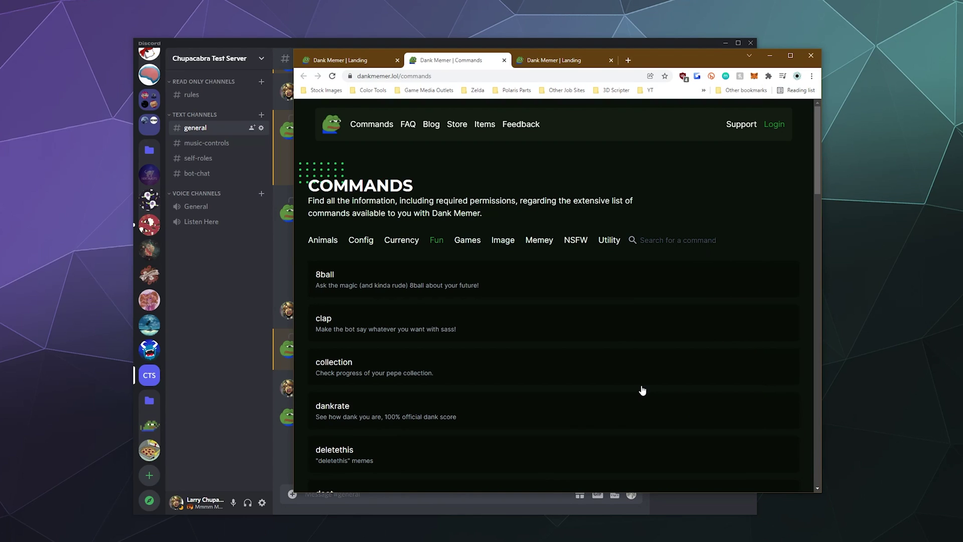
scroll(642, 390, down, 4)
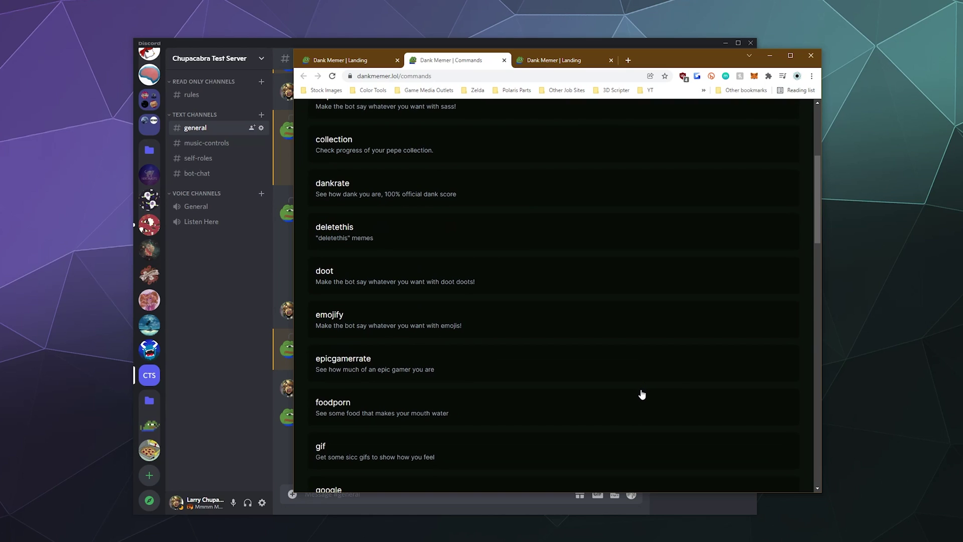
scroll(527, 402, down, 3)
click(211, 433)
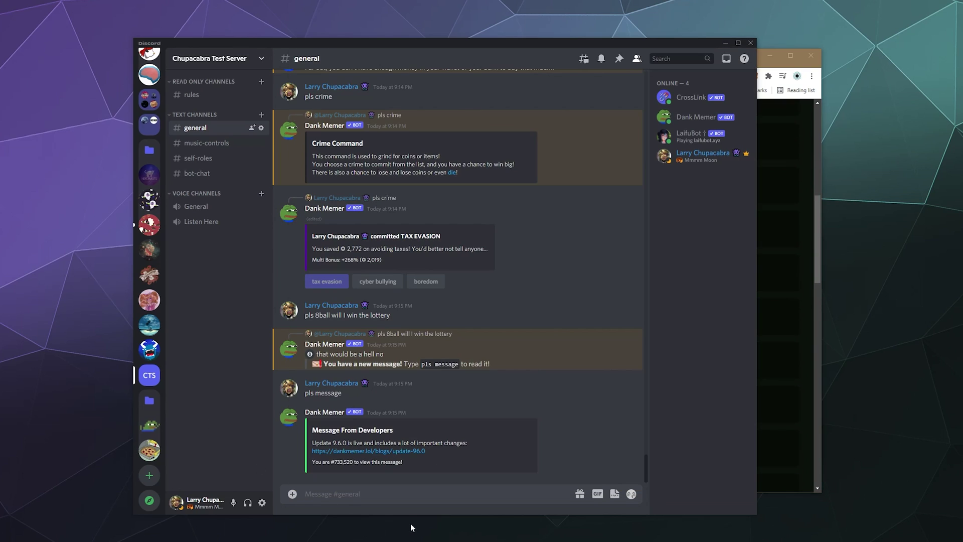
text(pls foodporn)
key(Return)
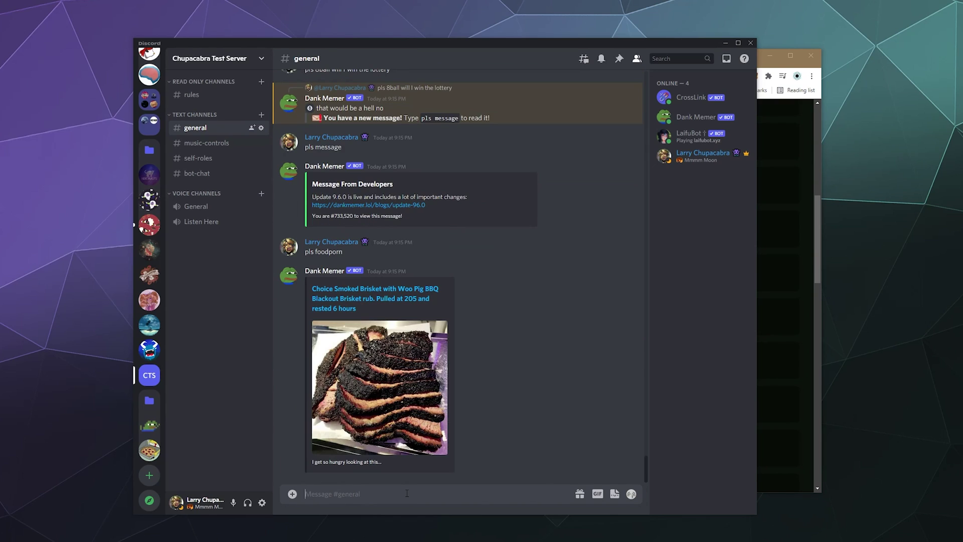
Send "pls foodporn" two more times in the general channel.
text(pls foodporn)
key(Return)
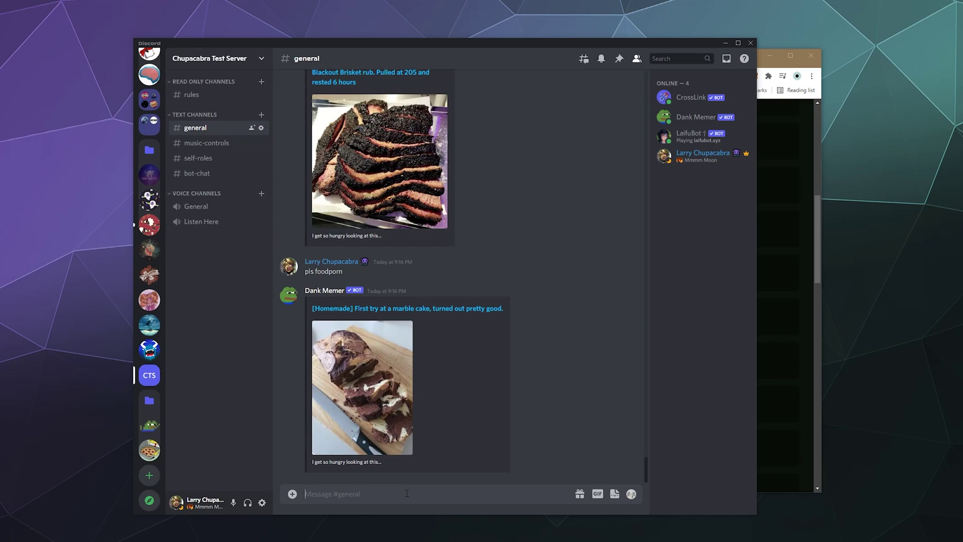
text(pls foodporn)
key(Return)
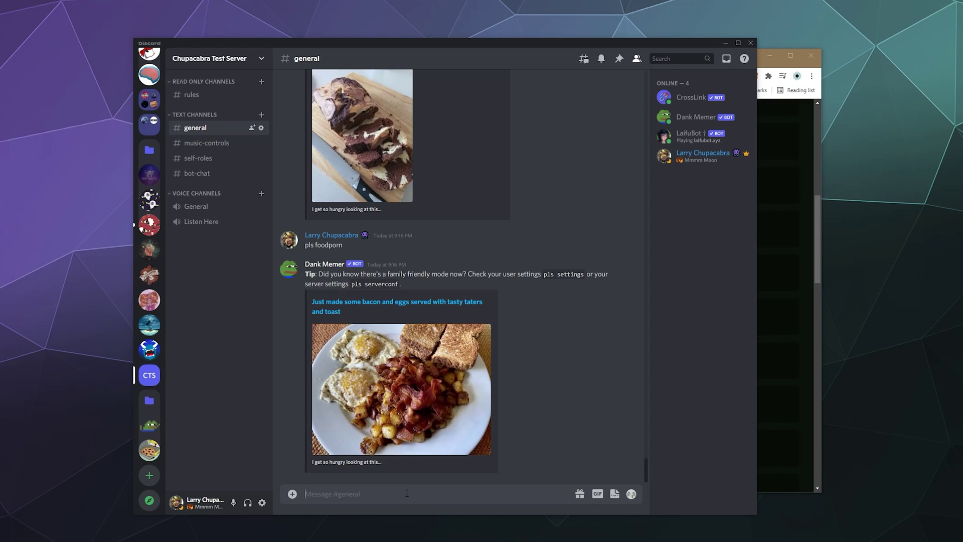
Switch to the browser and look further through the Fun commands, then return to the earlier entries around foodporn and gif.
click(808, 411)
scroll(801, 396, down, 5)
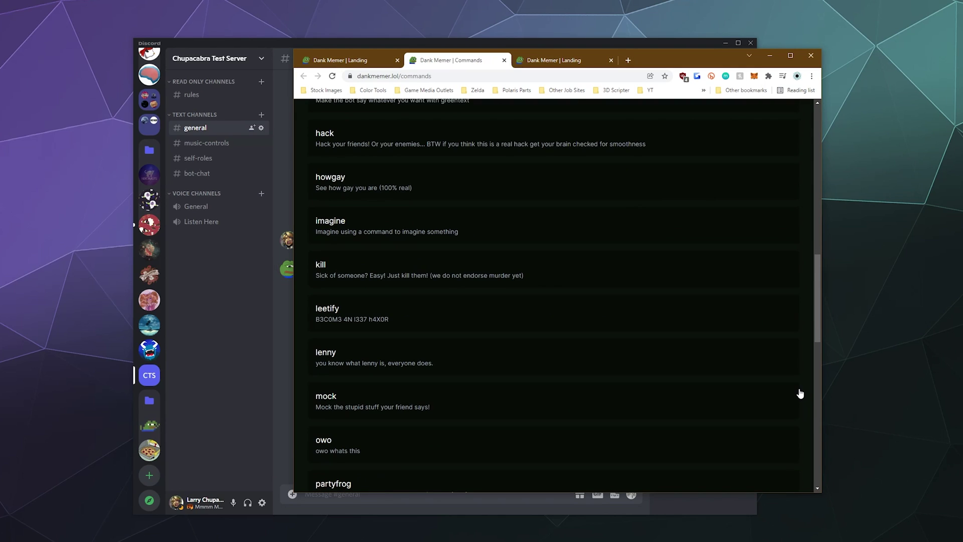
scroll(799, 393, down, 3)
scroll(800, 393, up, 10)
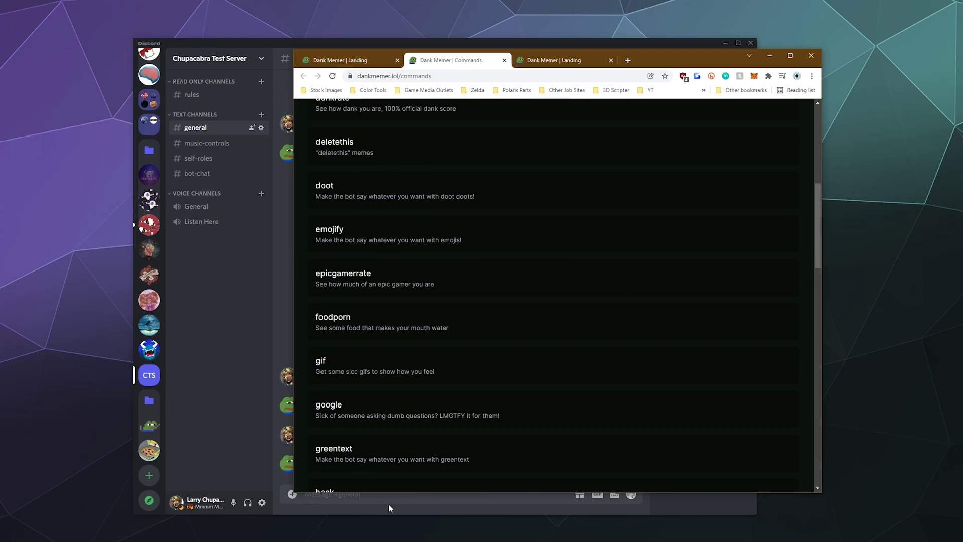
Send "pls gif irony" in Discord's general channel, then view the returned GIF enlarged and close it.
click(390, 503)
text(pls gif irony)
key(Return)
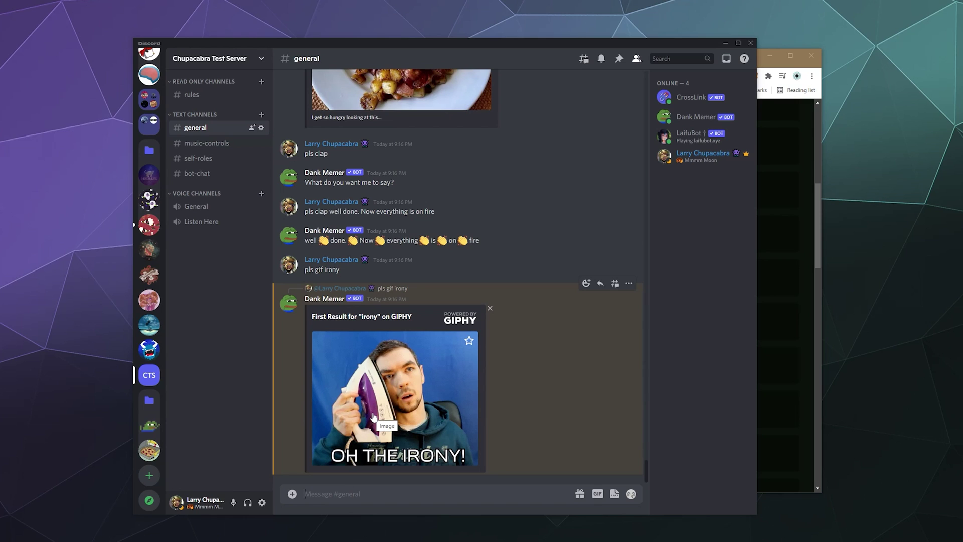
click(445, 404)
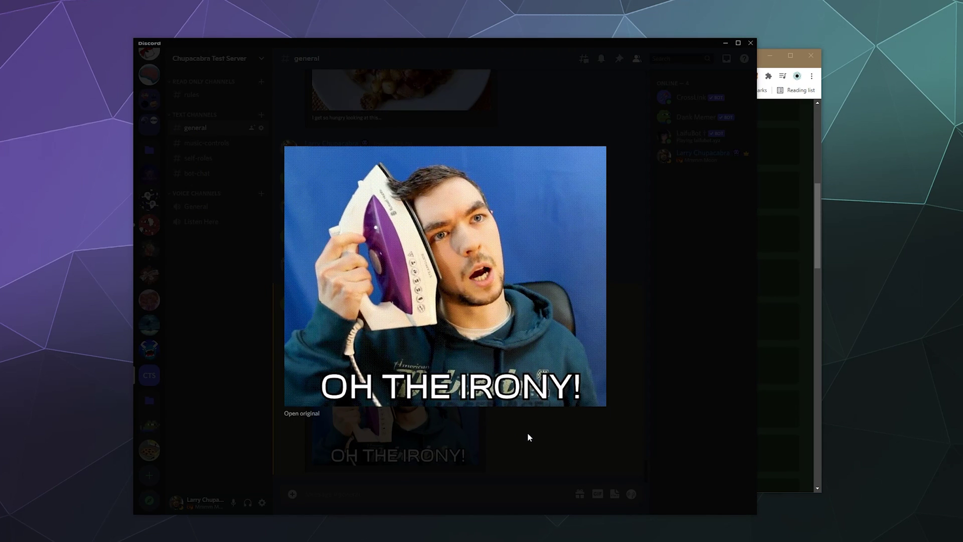
click(528, 437)
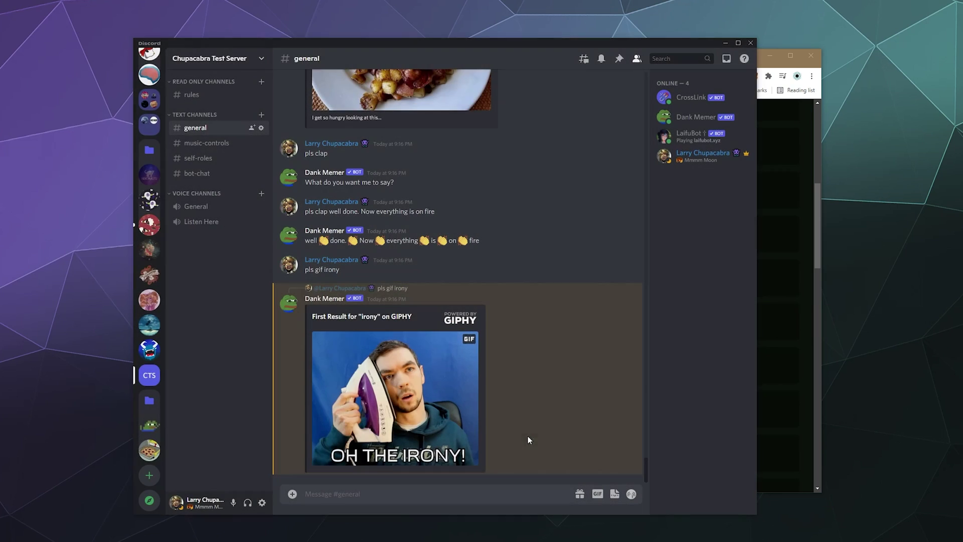
Switch to the browser and look through the Games commands on the Dank Memer commands page.
click(821, 450)
scroll(658, 241, up, 10)
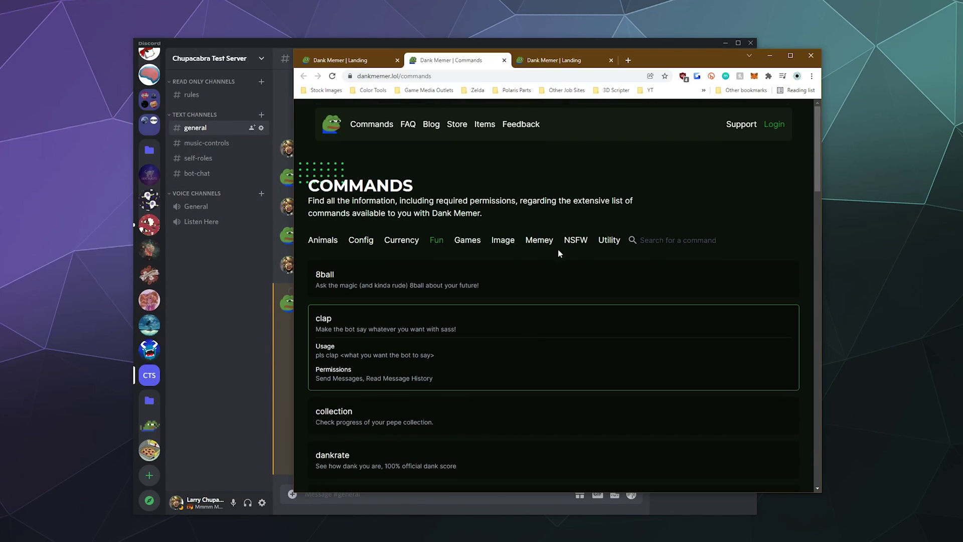
click(468, 240)
scroll(502, 280, down, 2)
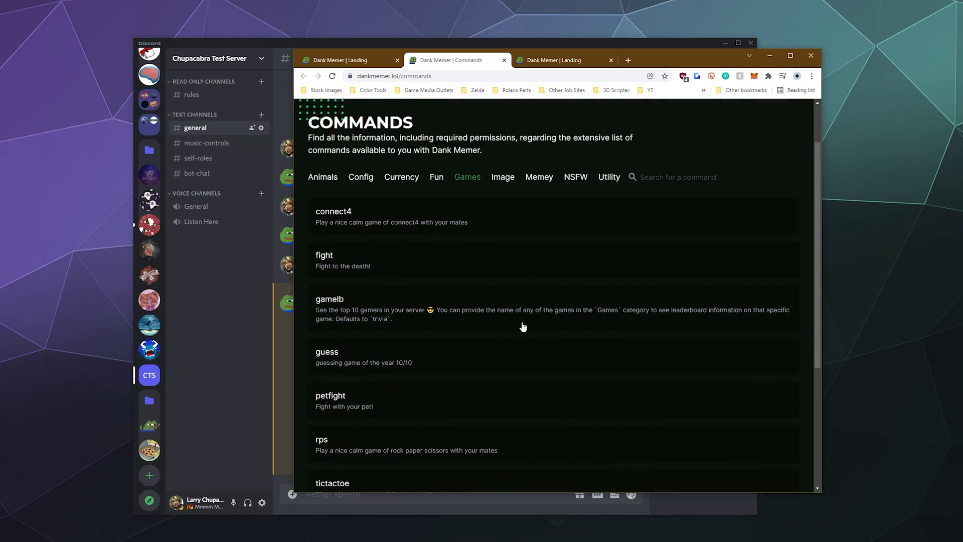
scroll(523, 326, down, 4)
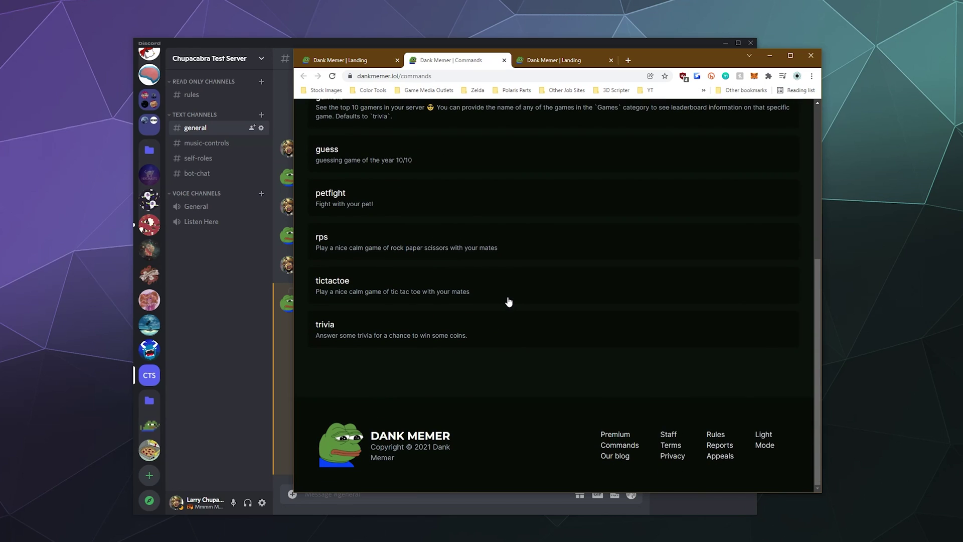
scroll(507, 298, up, 7)
Look through the long list of Image commands on the commands page and return to its beginning.
click(501, 242)
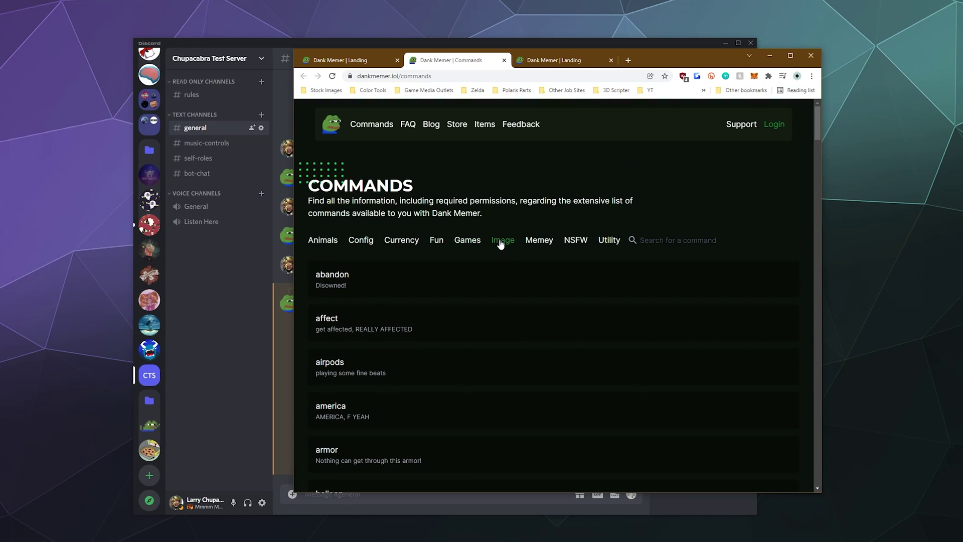
scroll(505, 325, down, 6)
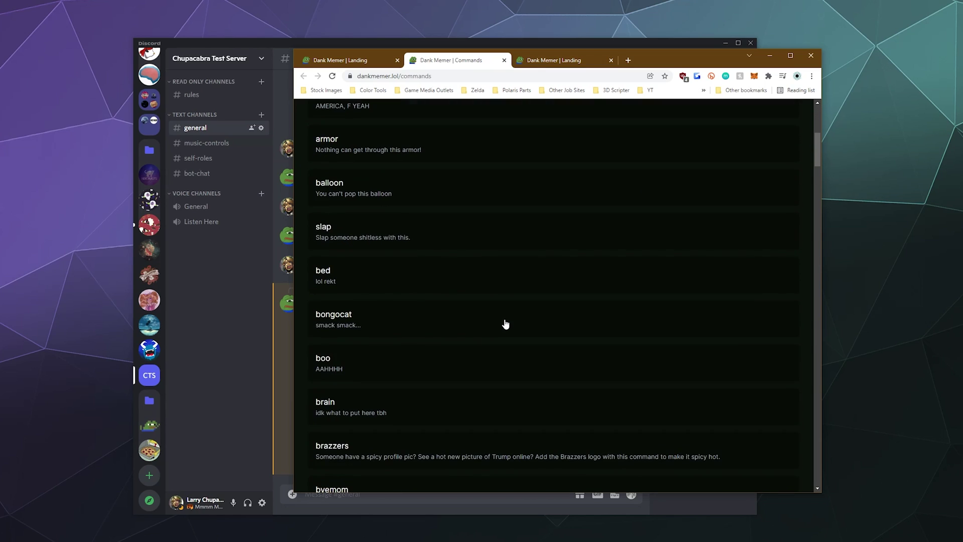
scroll(504, 324, up, 6)
scroll(506, 322, down, 8)
scroll(510, 320, down, 7)
scroll(510, 318, up, 20)
scroll(510, 315, down, 20)
scroll(510, 315, up, 20)
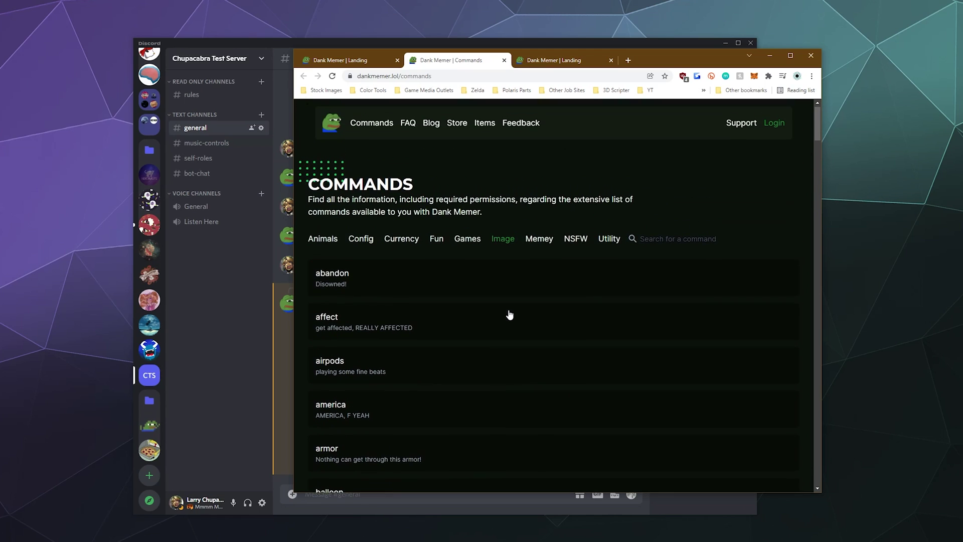
Check the Memey commands in the browser, and send "pls xkcd" and "pls tifu" in Discord's general channel.
click(539, 240)
scroll(456, 301, down, 12)
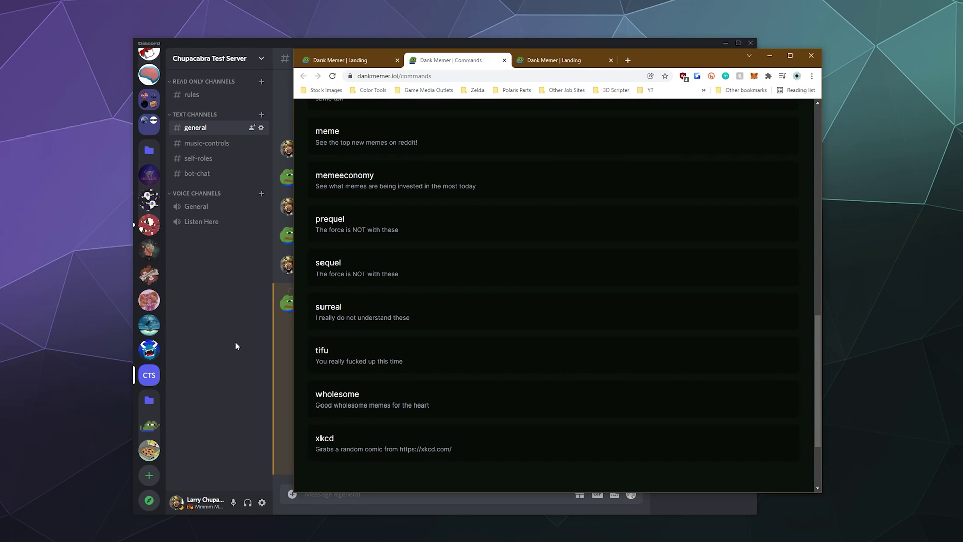
click(249, 371)
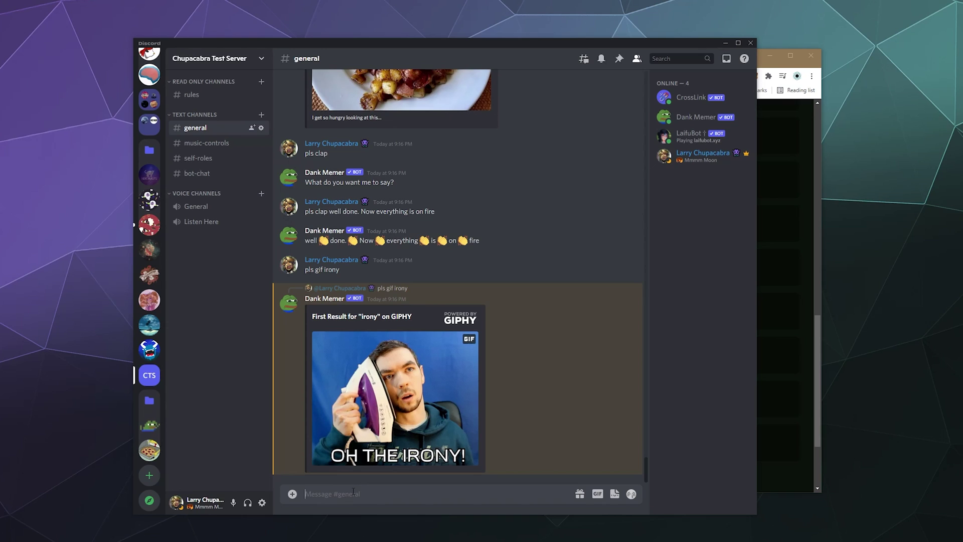
text(pls xkcde)
key(Return)
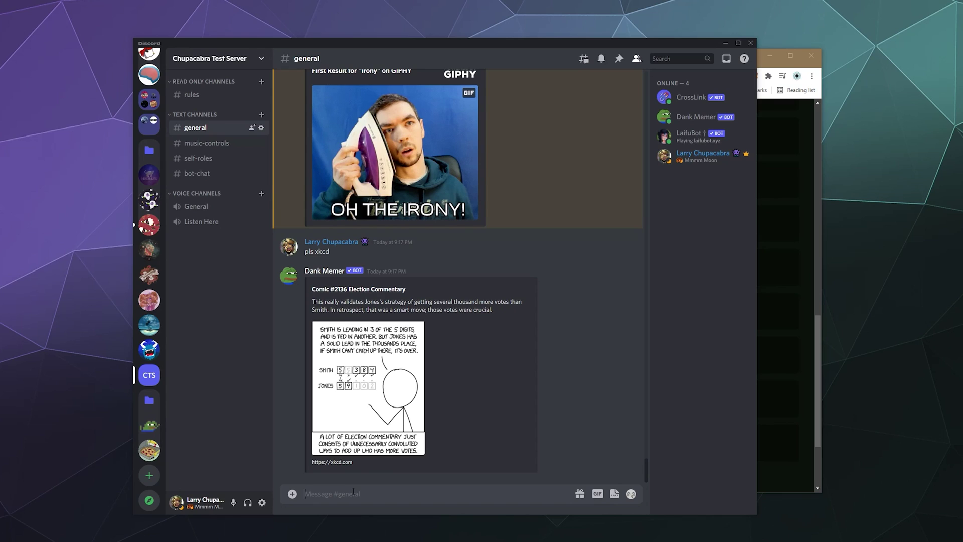
text(pls tifu)
key(Return)
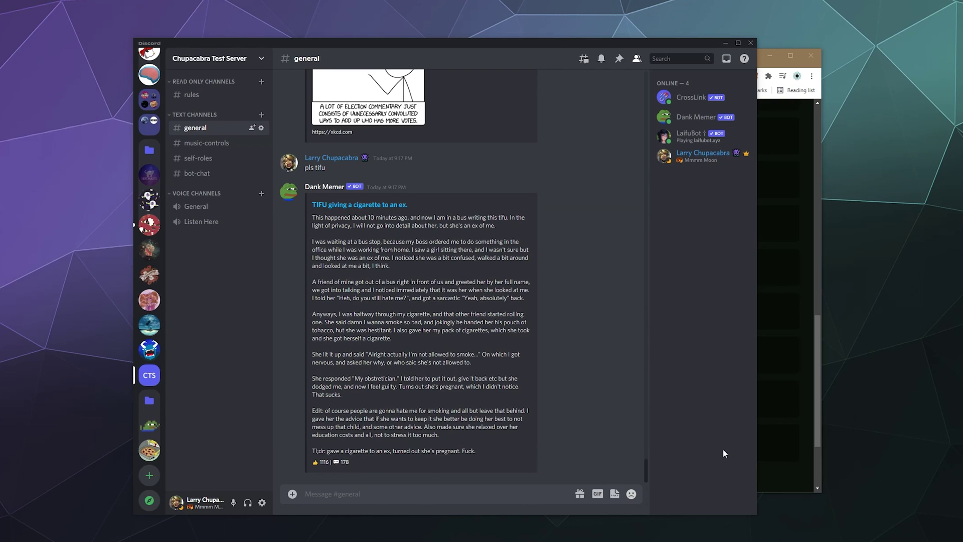
Check the earlier Memey commands in the browser, and send "pls chucknorris" in Discord's general channel.
click(782, 458)
scroll(782, 458, up, 8)
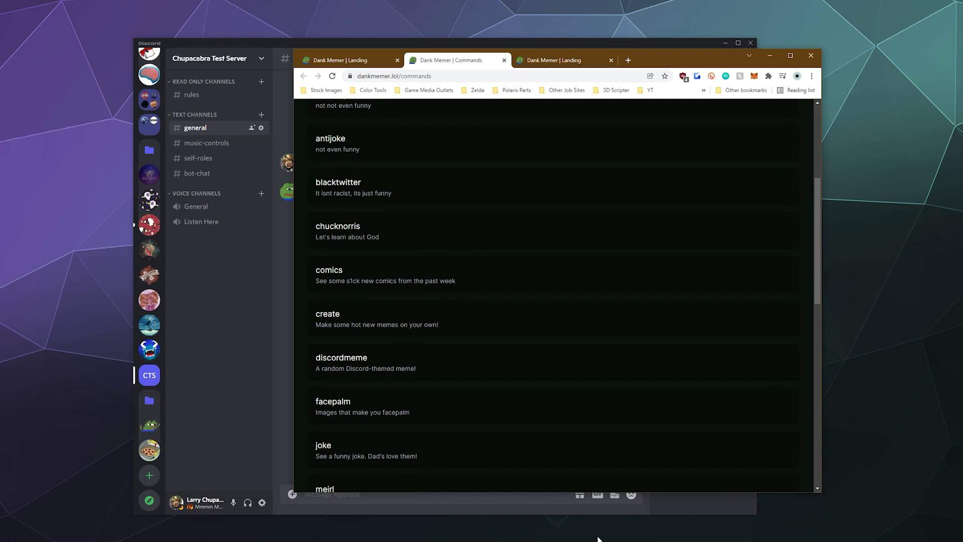
click(538, 496)
text(pls chucknorris)
key(Return)
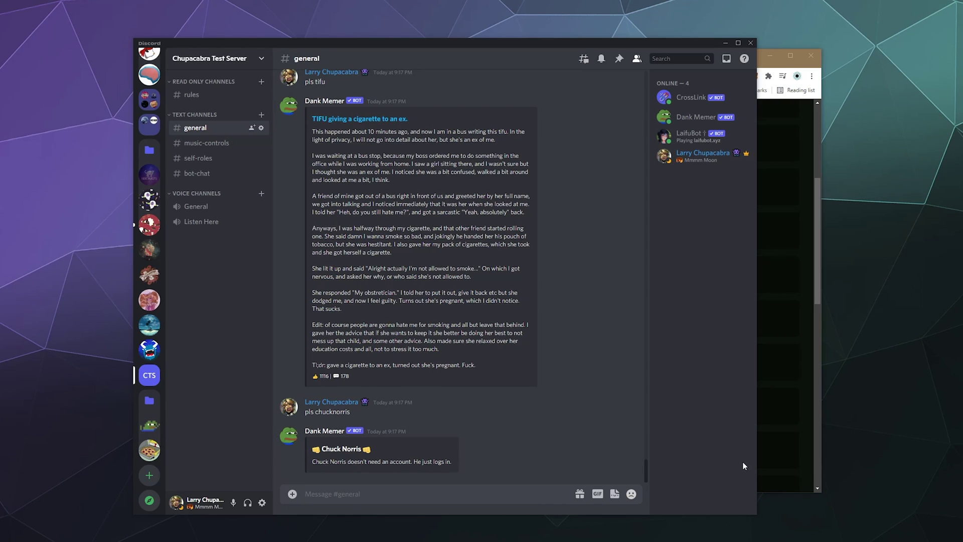
Switch to the browser and look over the Utility, Currency, Fun and Games command categories.
click(801, 447)
scroll(555, 184, up, 1)
scroll(555, 180, up, 4)
click(608, 241)
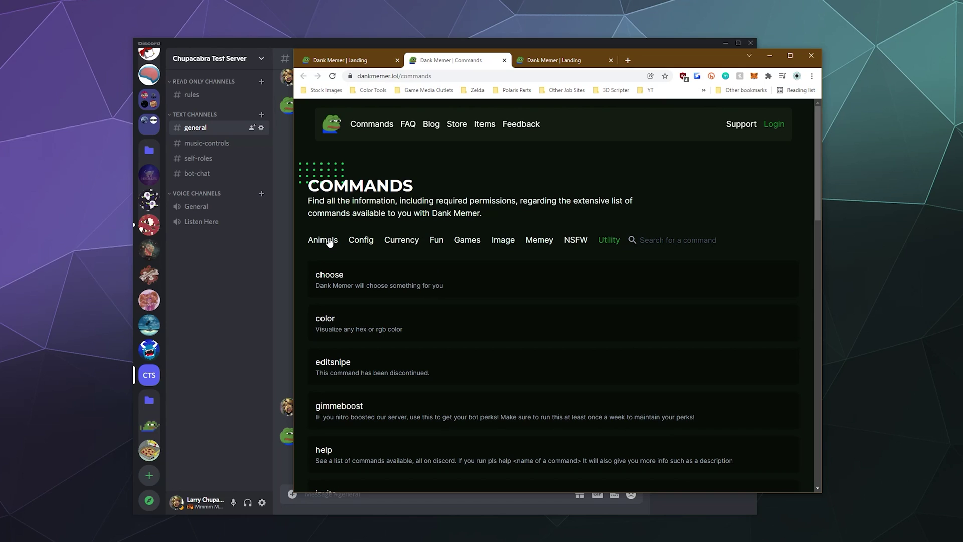
click(388, 240)
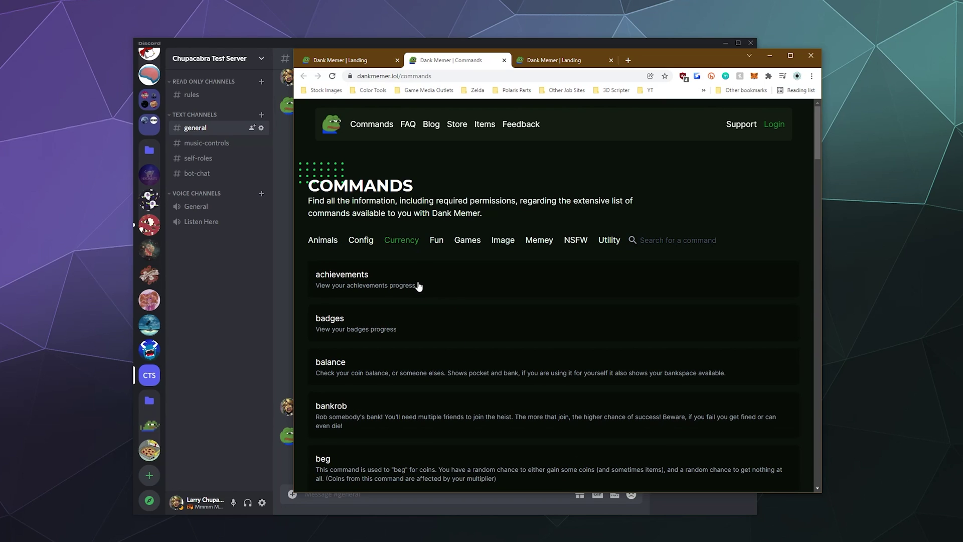
scroll(417, 285, down, 15)
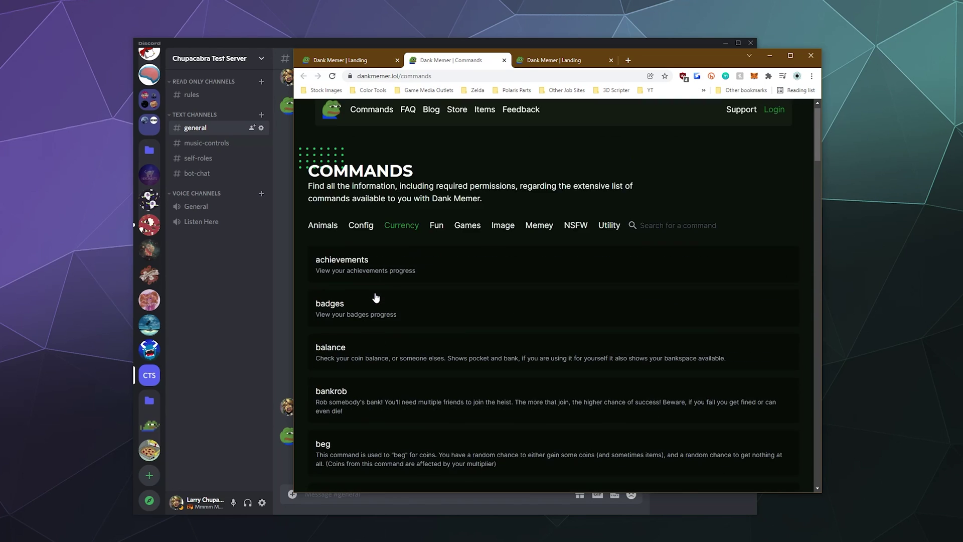
click(437, 241)
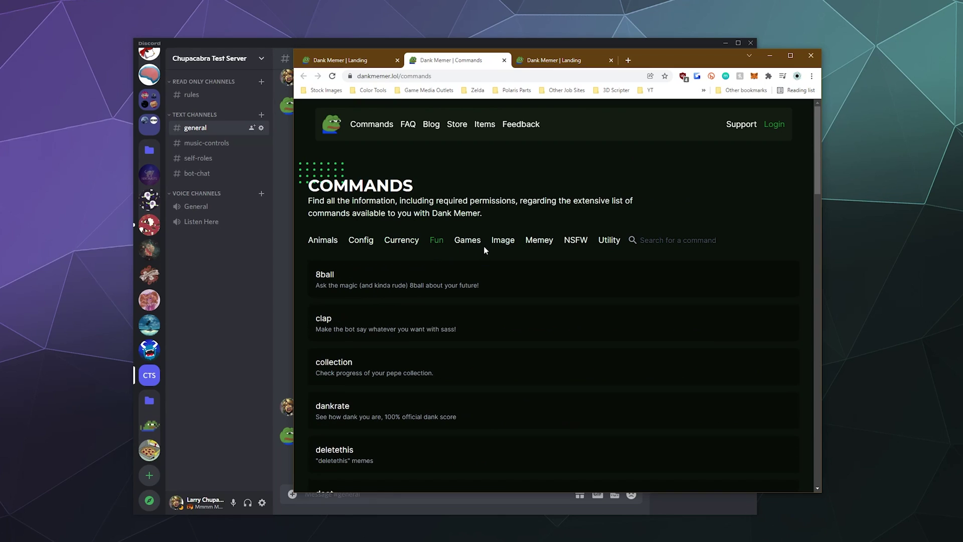
click(470, 241)
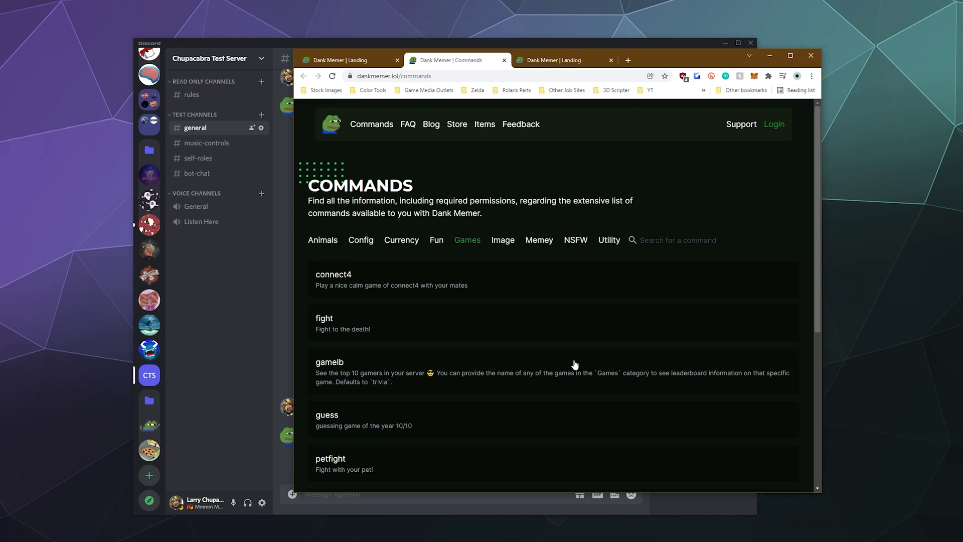
Review the Config commands in the browser, and send "pls settings" in Discord's general channel.
click(361, 241)
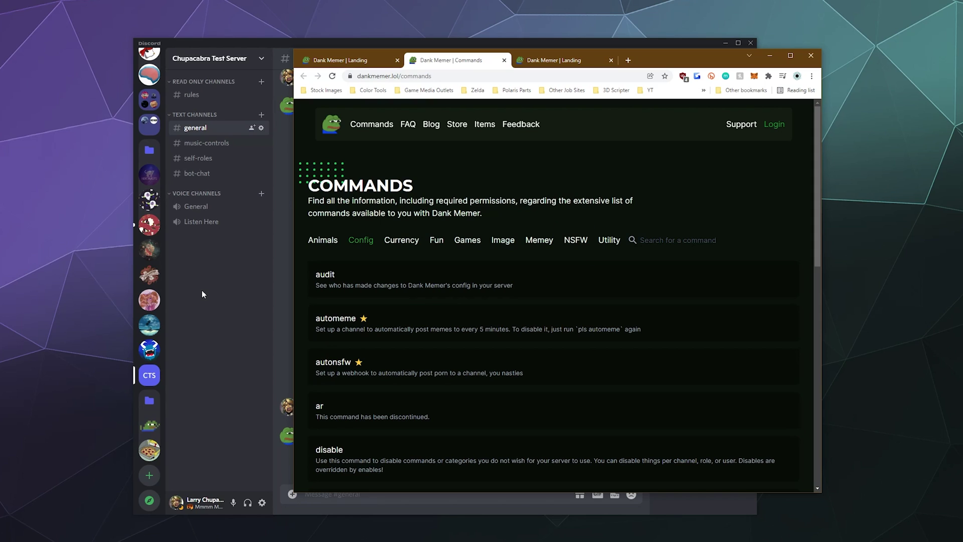
scroll(364, 287, down, 9)
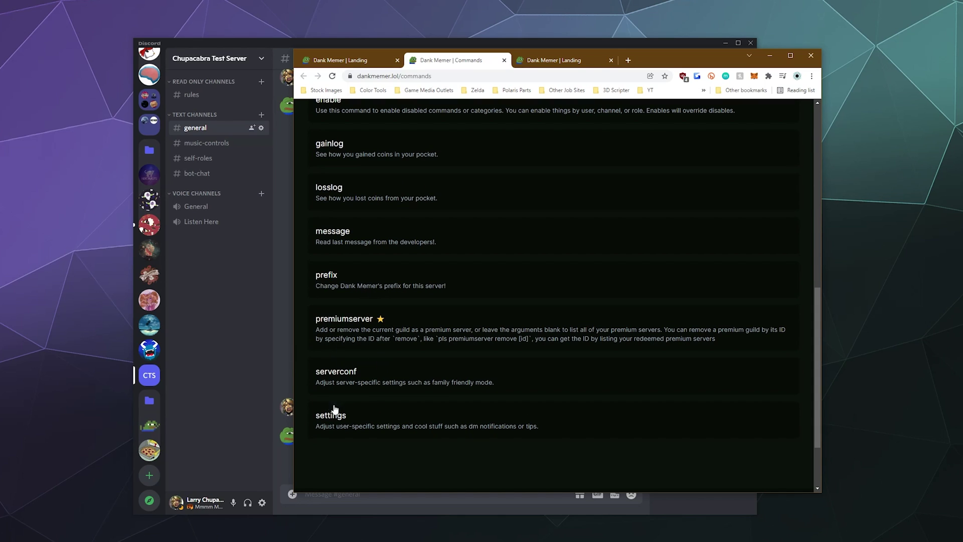
scroll(331, 421, up, 8)
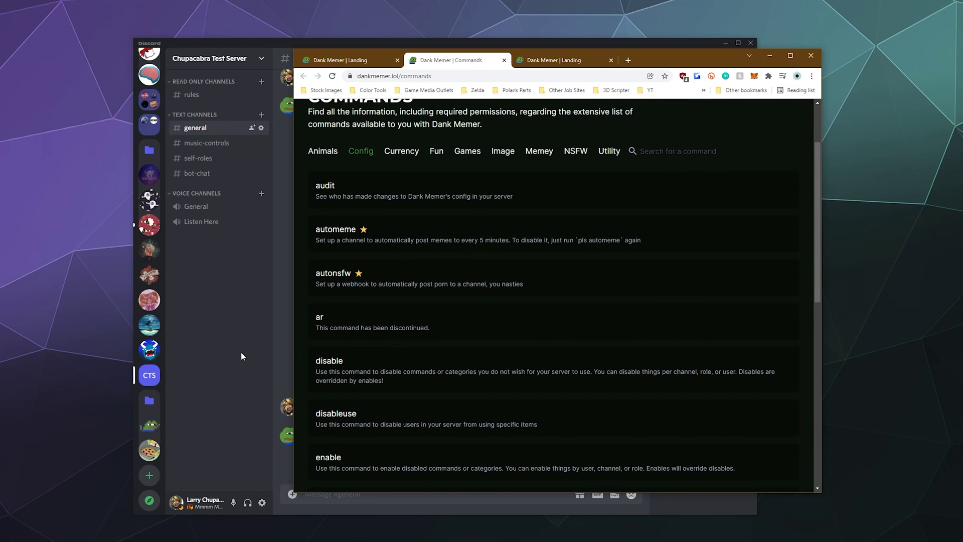
click(348, 487)
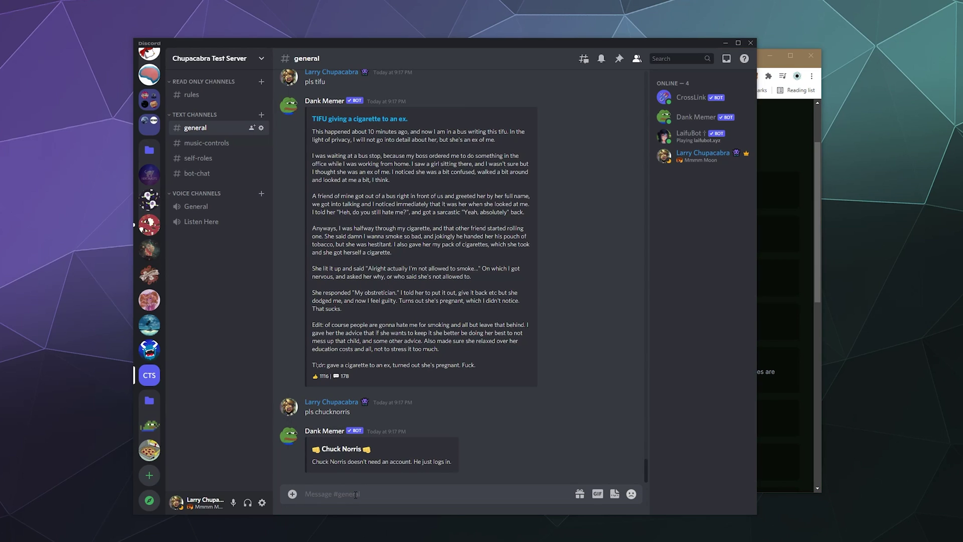
text(pls settings)
key(Return)
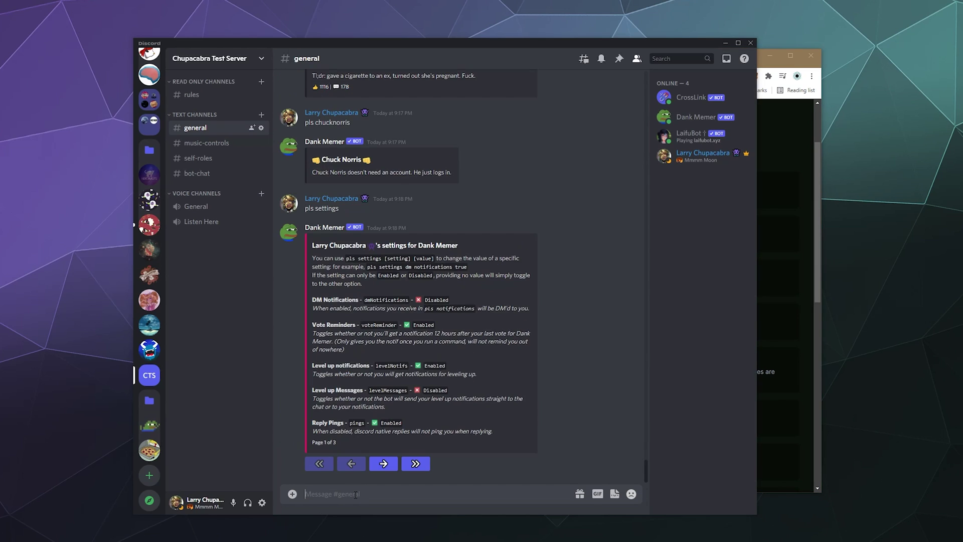
Page through the bot's user settings to page 3, then go back to page 2.
click(387, 465)
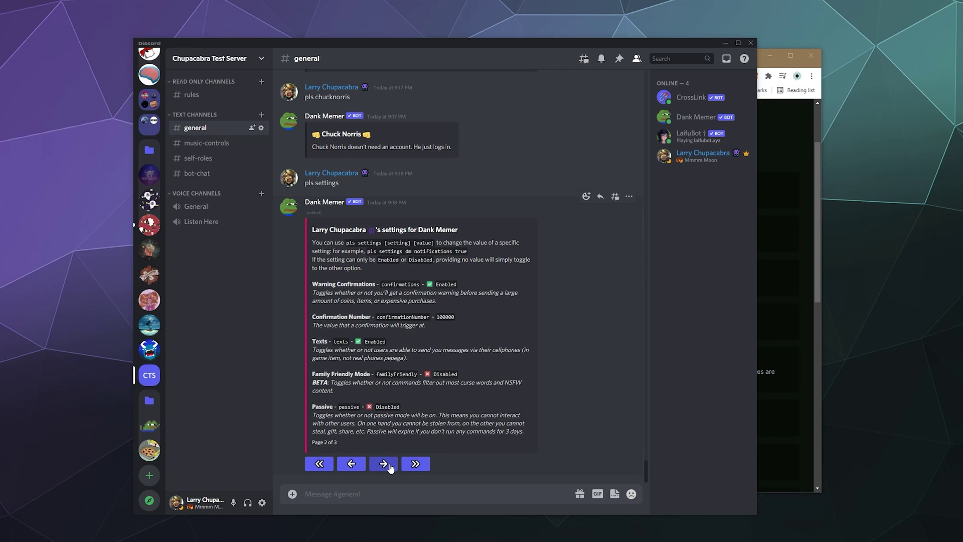
click(390, 468)
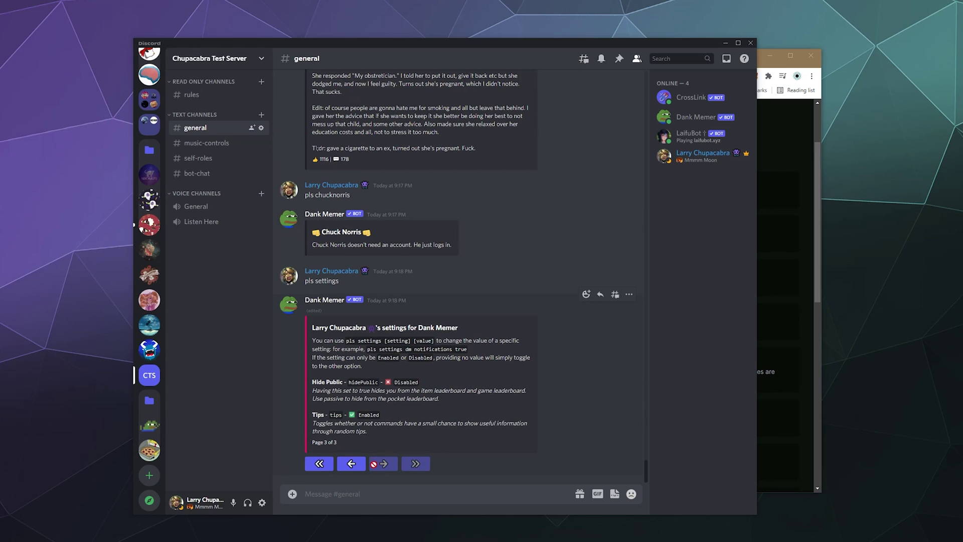
click(351, 467)
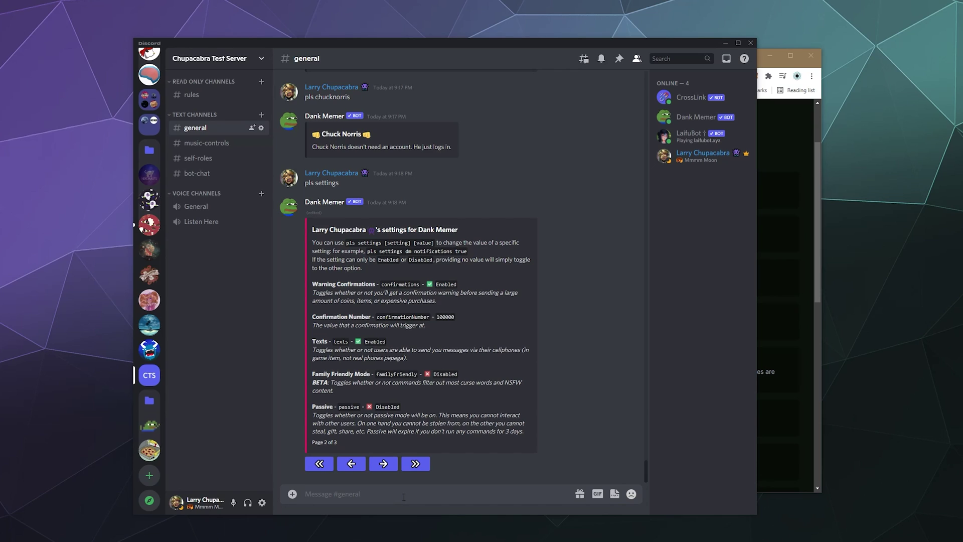
Try to disable the NSFW category with "pls disable NSFW", then send "pls disable nsfw" and highlight part of the bot's reply.
text(pls disable NSFW)
key(Return)
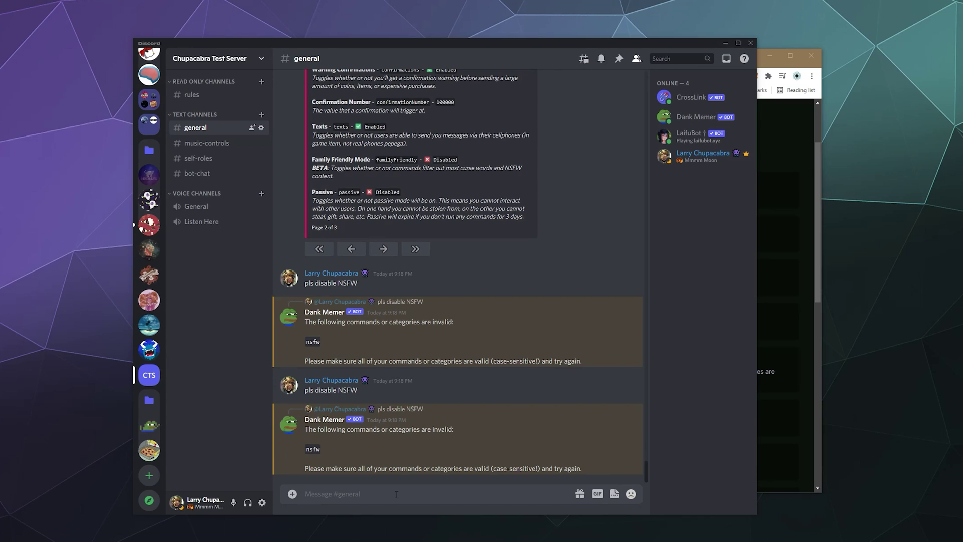
text(pls dis)
key(BackSpace)
text(disable)
key(Return)
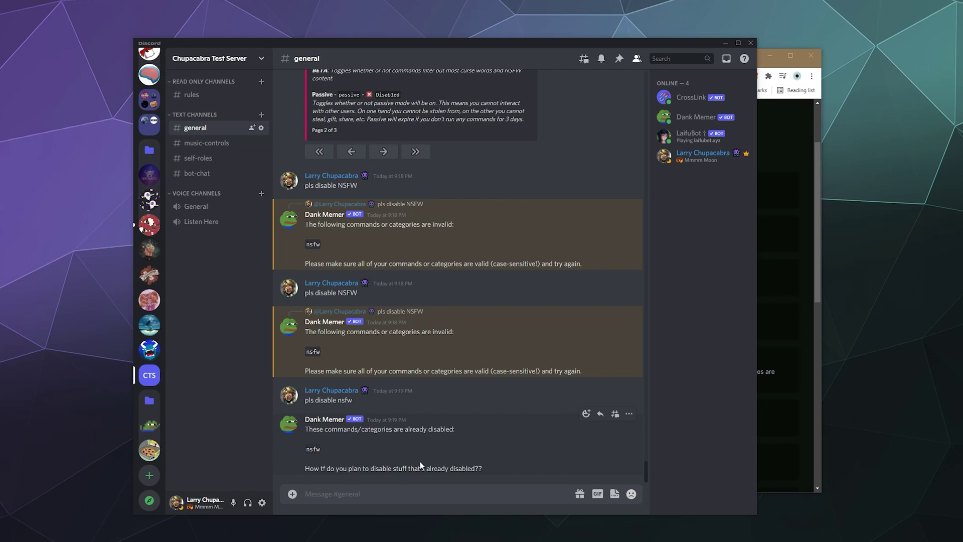
drag(408, 427, 455, 429)
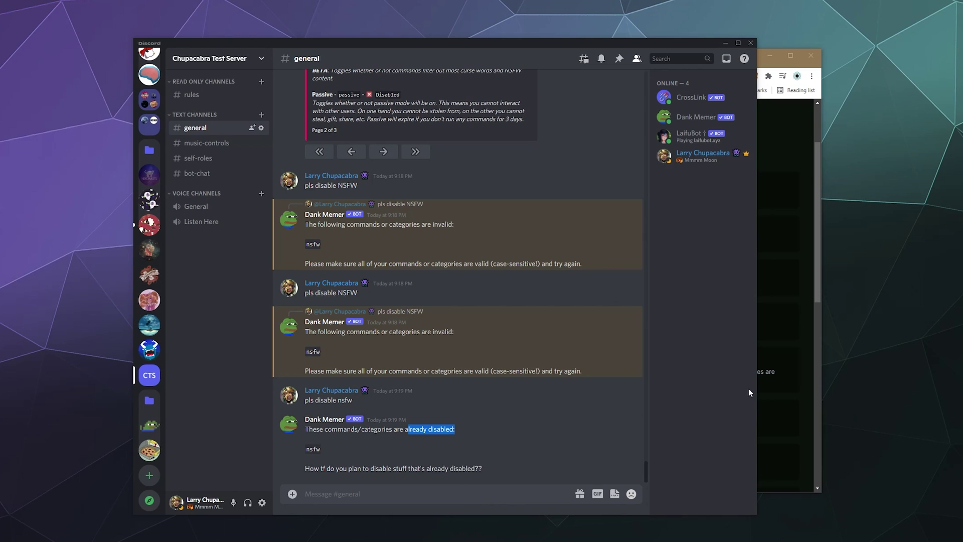
Look over the Config commands in the browser again, checking back on the bot's replies in Discord.
click(804, 453)
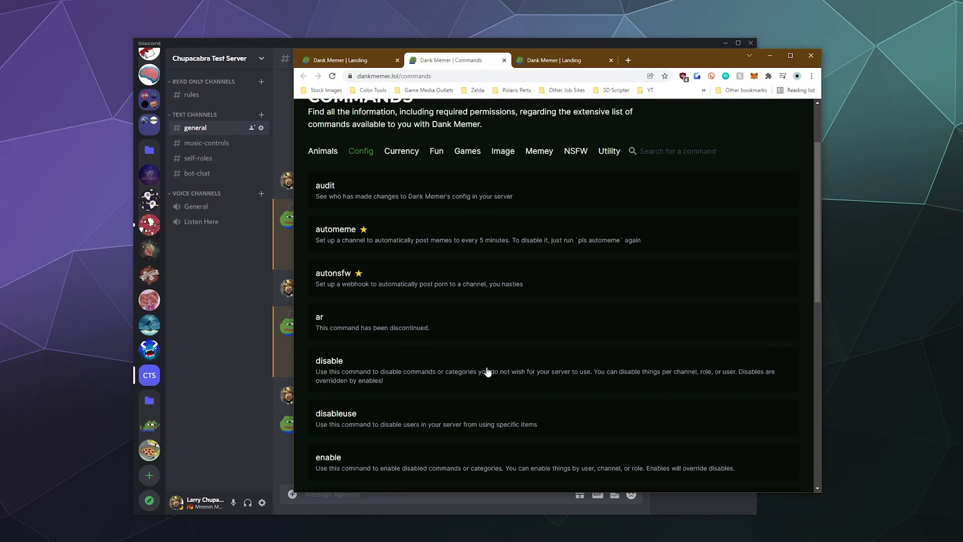
scroll(412, 328, up, 2)
scroll(389, 329, down, 8)
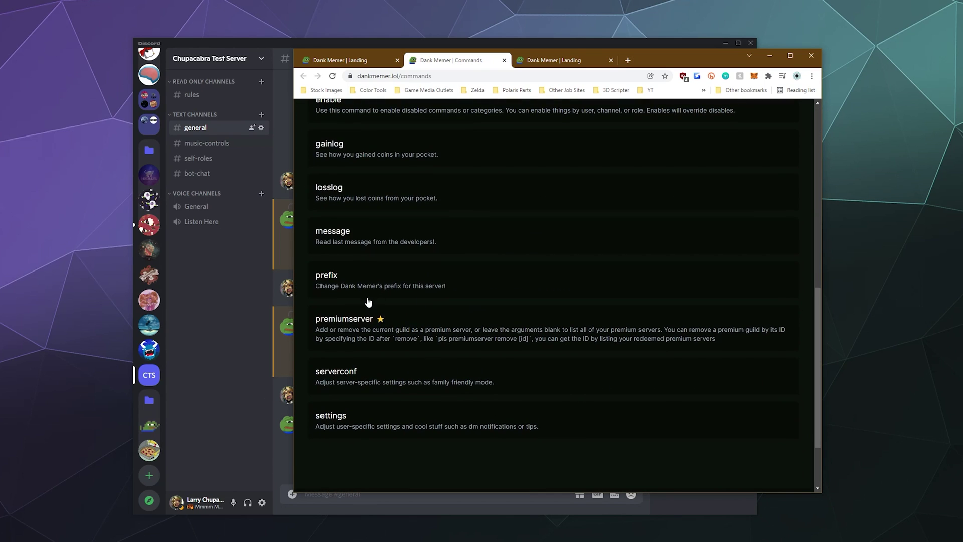
click(199, 344)
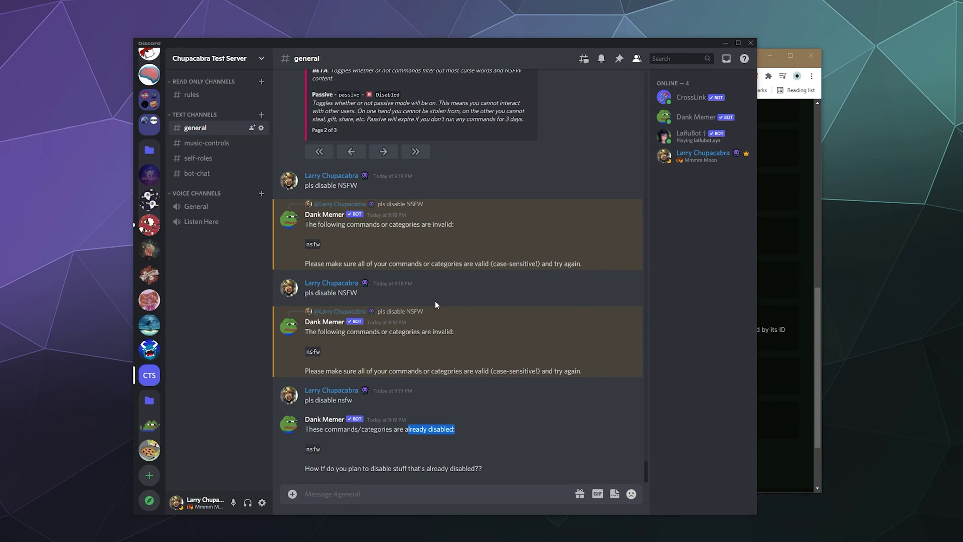
click(804, 380)
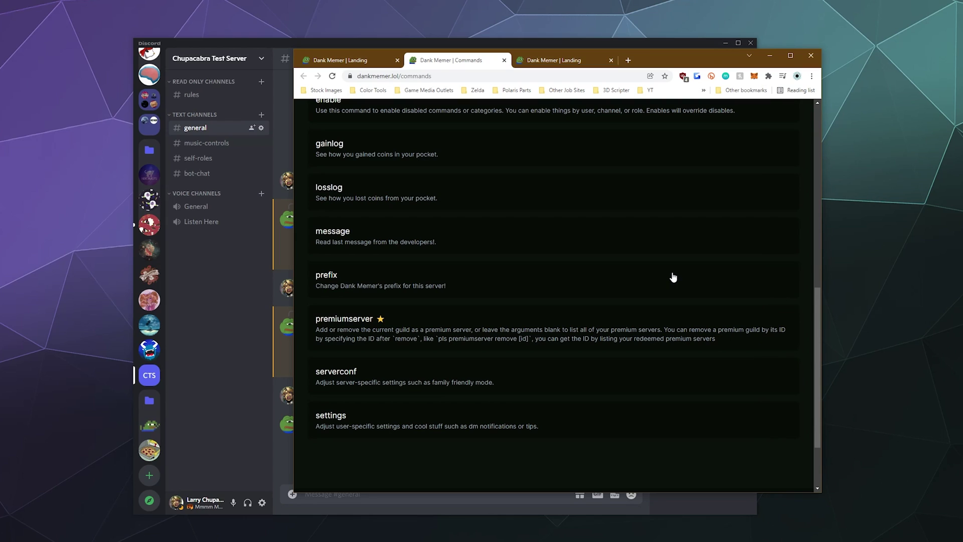
Browse the NSFW, Utility and Animals command categories on the Dank Memer commands page.
scroll(673, 277, up, 6)
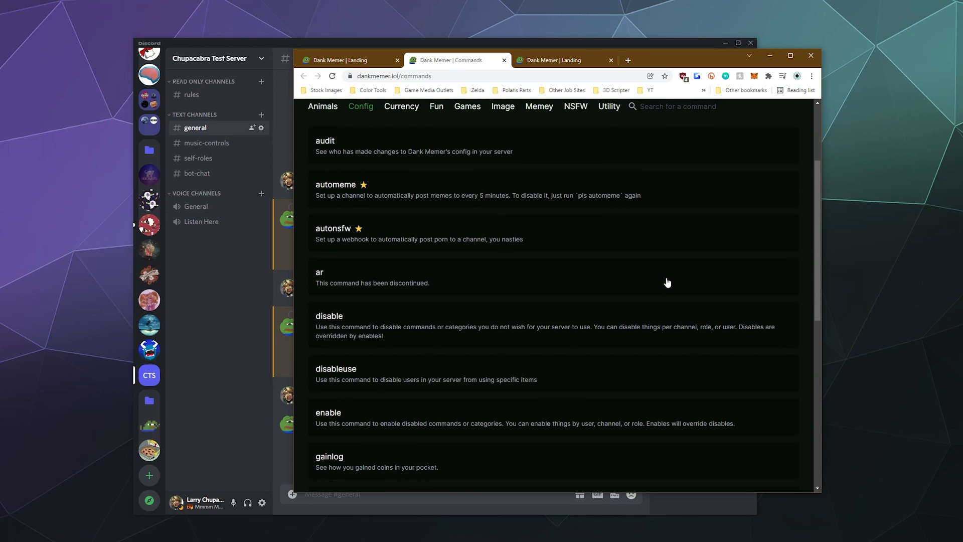
scroll(674, 284, up, 3)
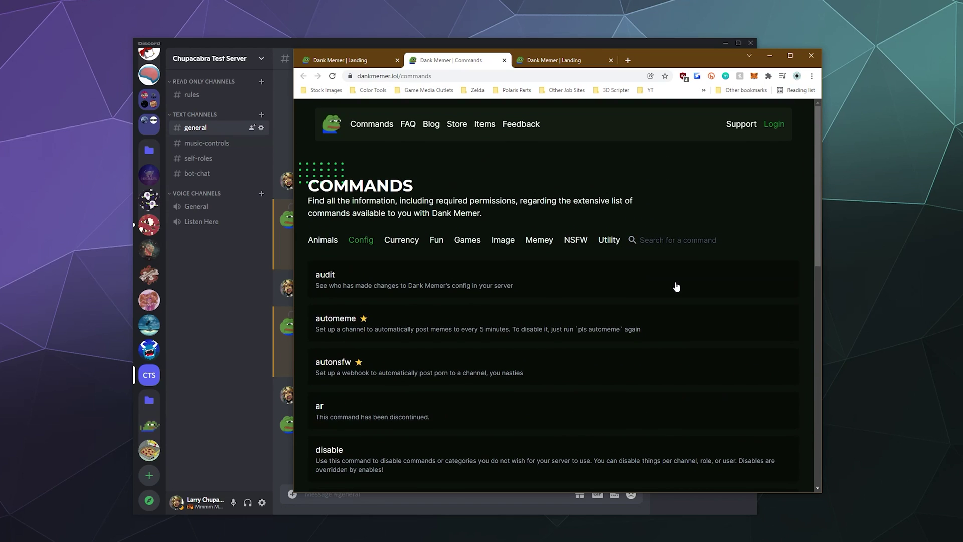
click(574, 245)
scroll(617, 269, down, 5)
scroll(616, 241, up, 5)
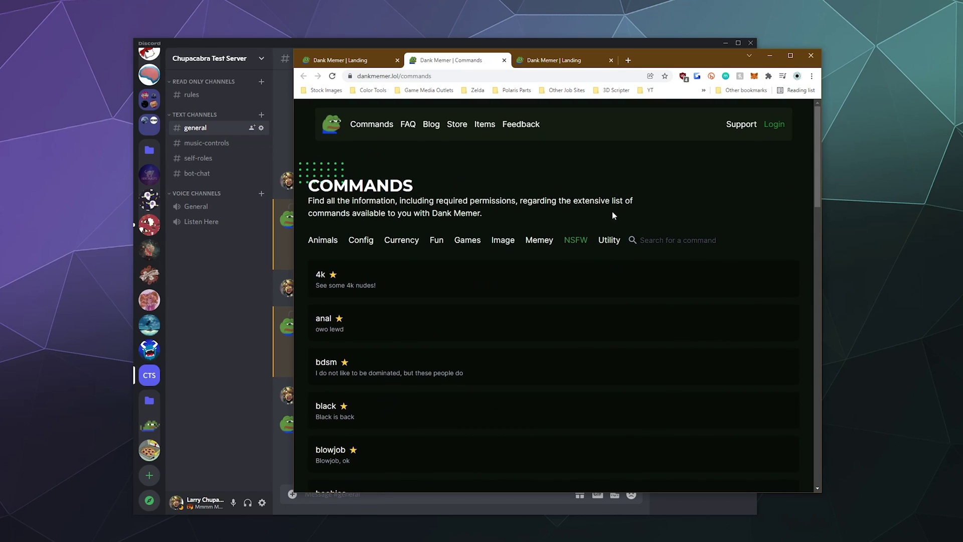
click(606, 242)
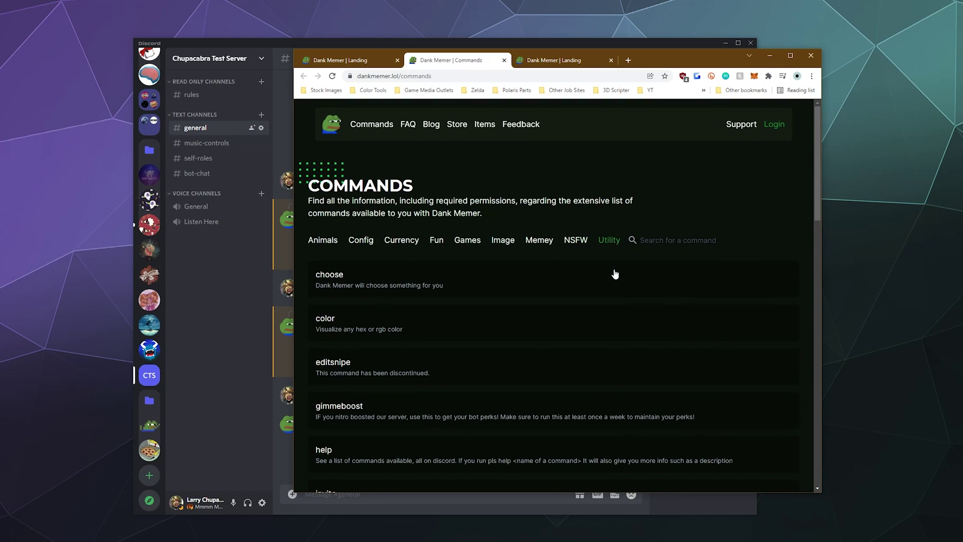
click(335, 246)
scroll(365, 281, down, 4)
scroll(366, 235, up, 4)
Review the full list of Config commands, from audit down to settings.
click(363, 242)
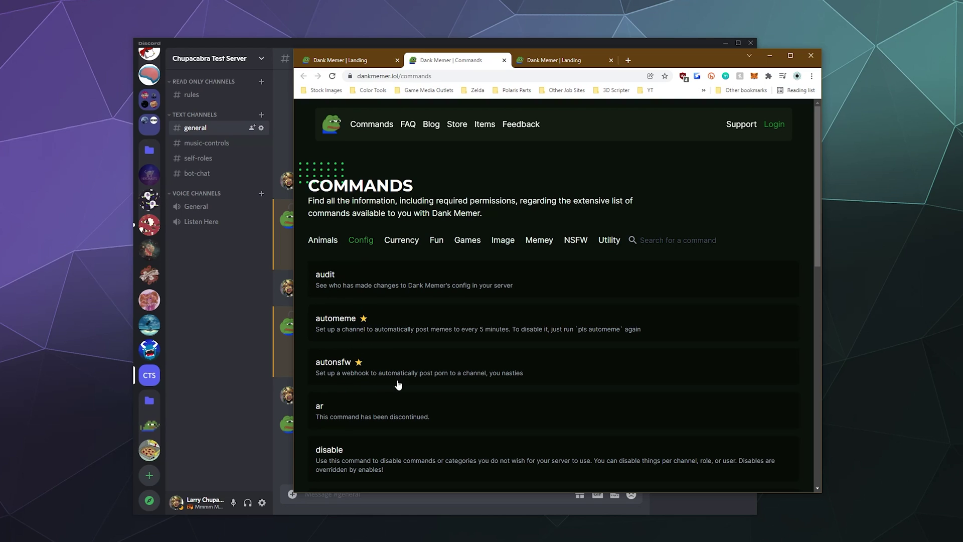
scroll(397, 327, down, 4)
scroll(427, 329, up, 4)
scroll(430, 179, down, 9)
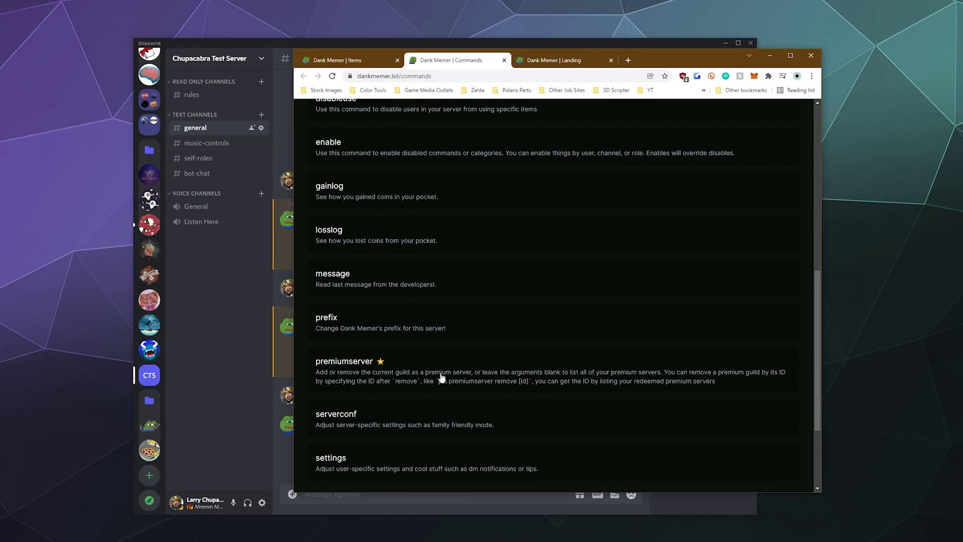
scroll(604, 354, down, 2)
scroll(604, 354, up, 12)
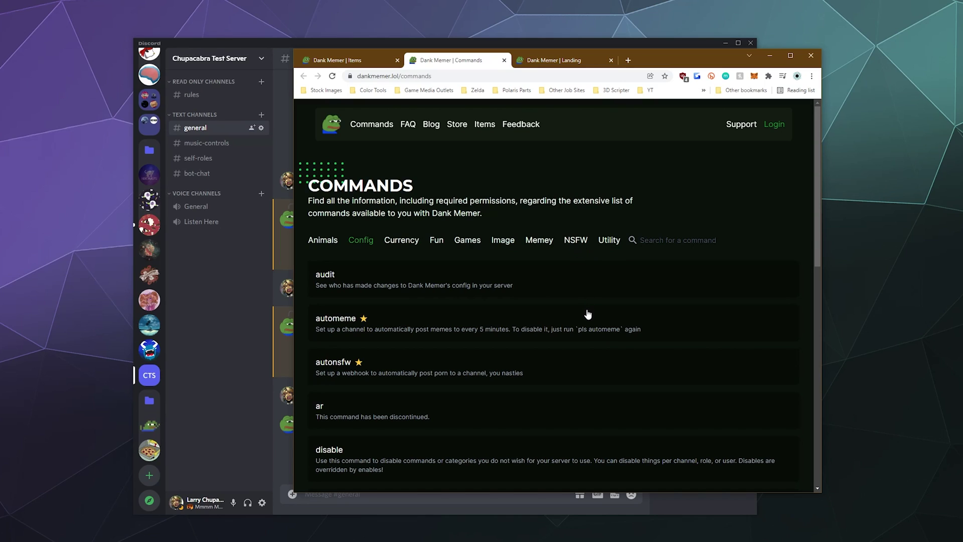
Look through the Currency, Config and Games command categories.
click(399, 245)
click(361, 240)
click(467, 241)
scroll(480, 254, down, 5)
scroll(480, 254, up, 5)
Examine the Utility commands through to the end of the list, including serverinfo, stats and userinfo.
click(609, 240)
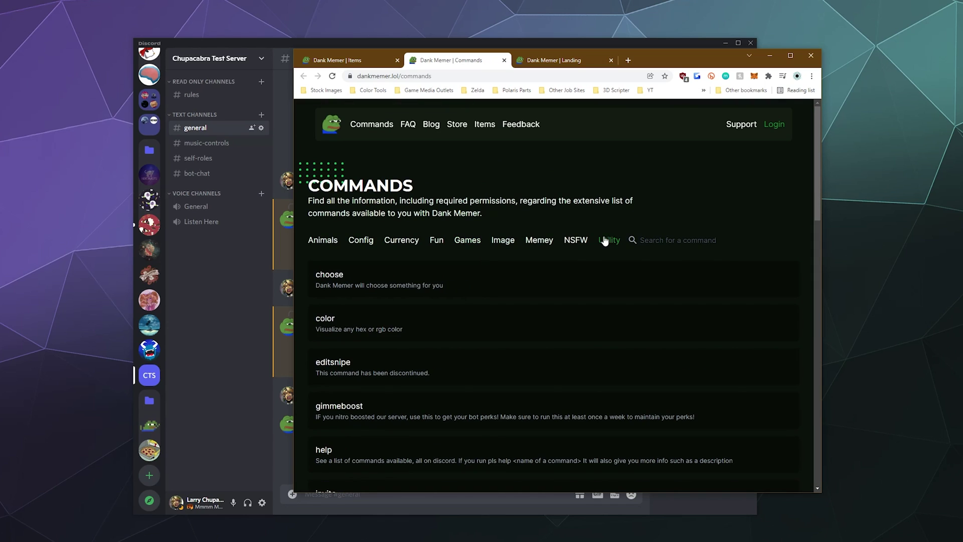
scroll(360, 331, down, 8)
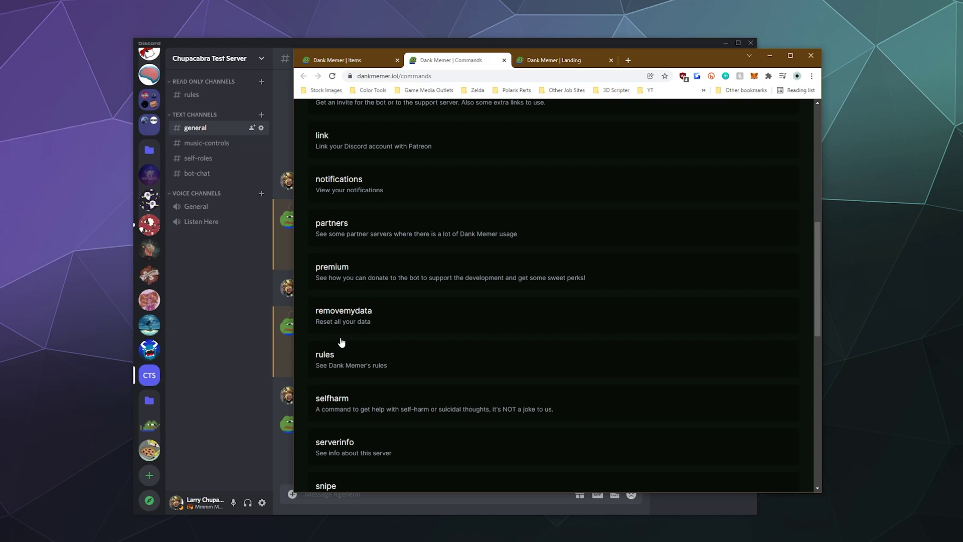
scroll(377, 322, down, 6)
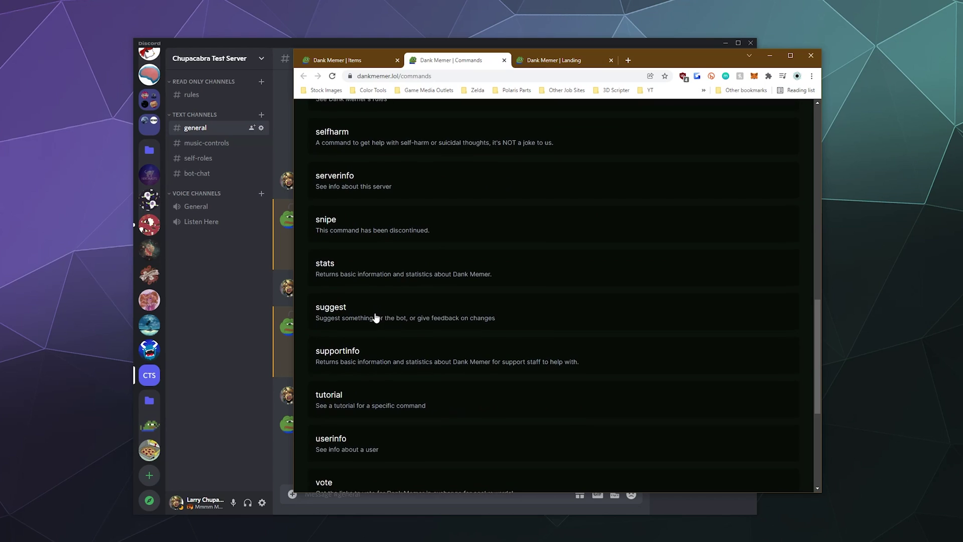
scroll(386, 306, up, 3)
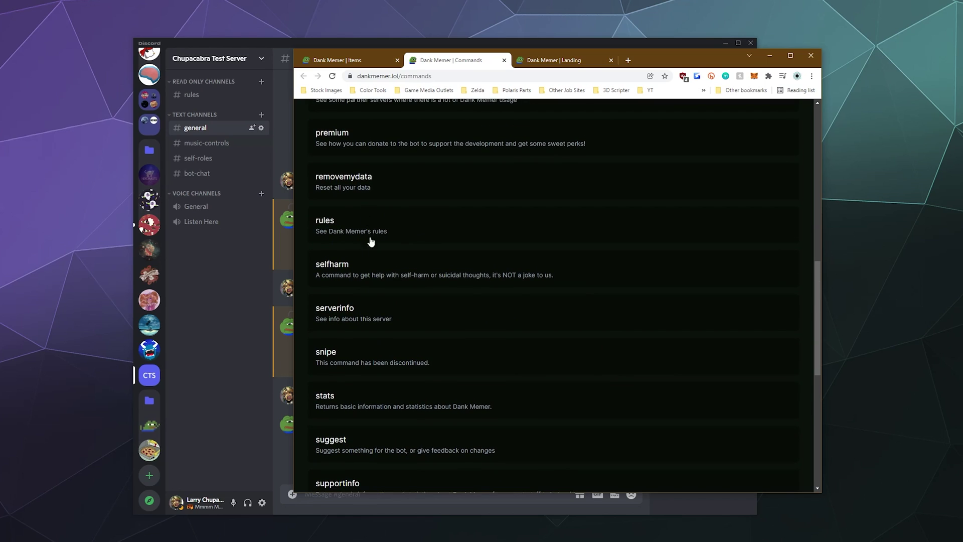
scroll(411, 281, down, 7)
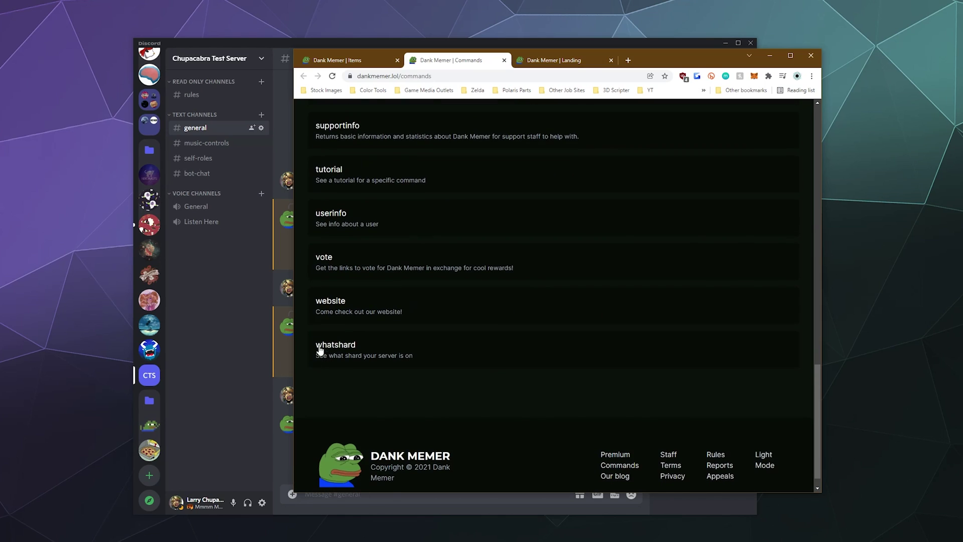
scroll(328, 294, up, 2)
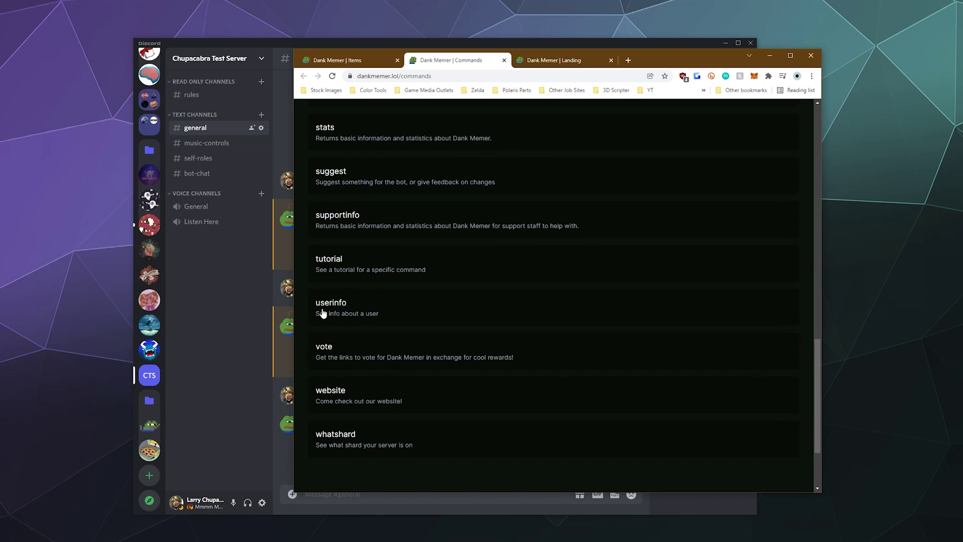
Switch to Discord and send "pls stats" and "pls serverstats" in the general channel.
click(236, 297)
text(pls stats)
key(Return)
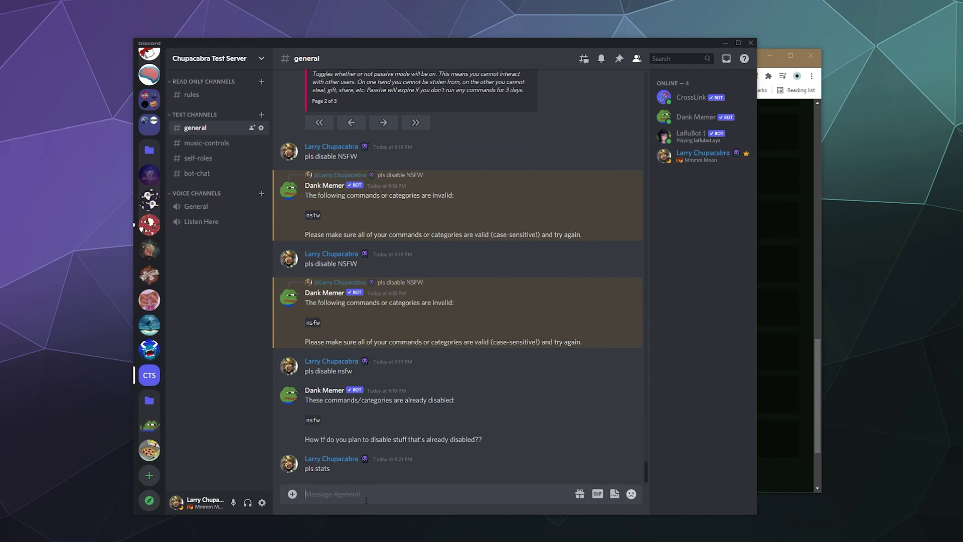
text(pls ser)
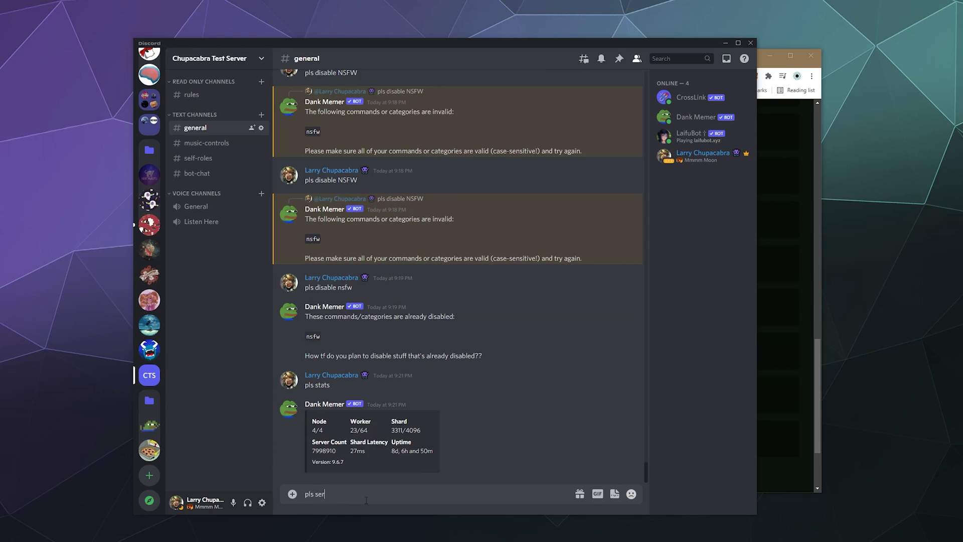
text(verstats)
key(Return)
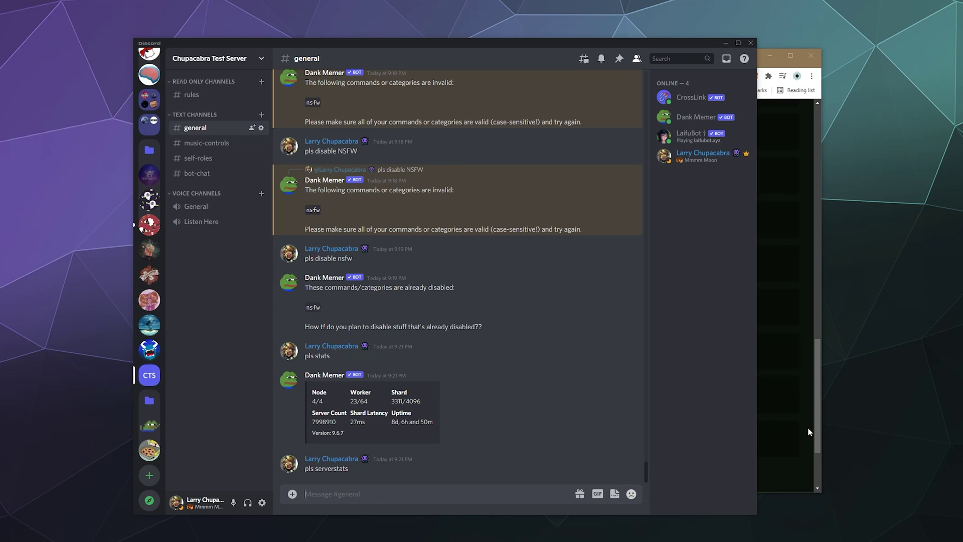
Send "pls serverinfo" in the general channel and point out the commands-ran entry in the bot's reply.
text(pls serverinfo)
key(Return)
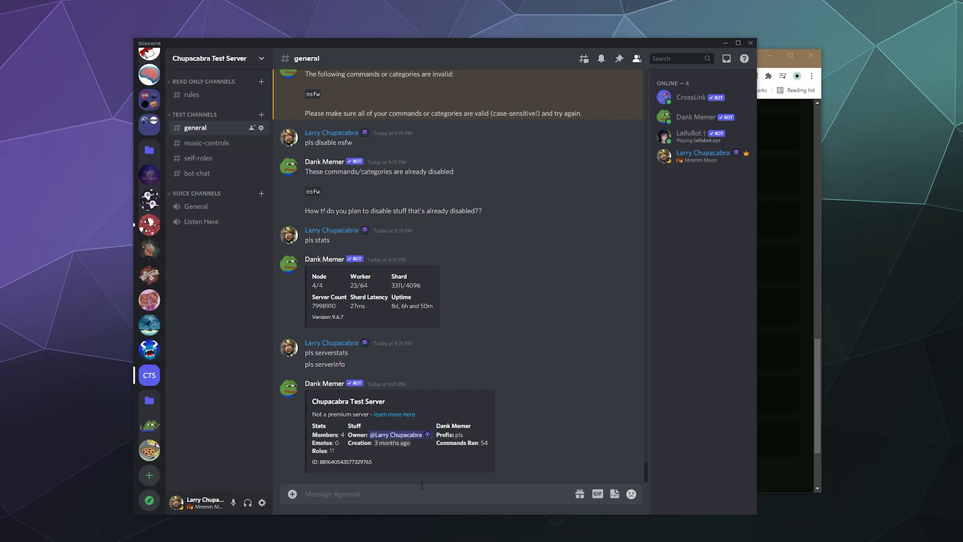
drag(471, 437, 458, 435)
Look over the Config commands in the browser down to prefix, and go back to Discord's general channel.
click(806, 446)
scroll(399, 199, up, 15)
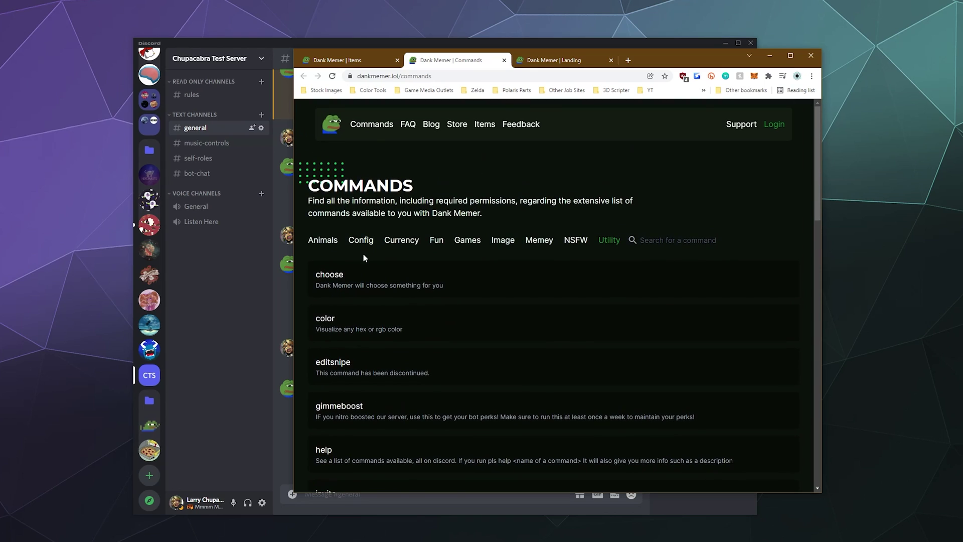
click(361, 240)
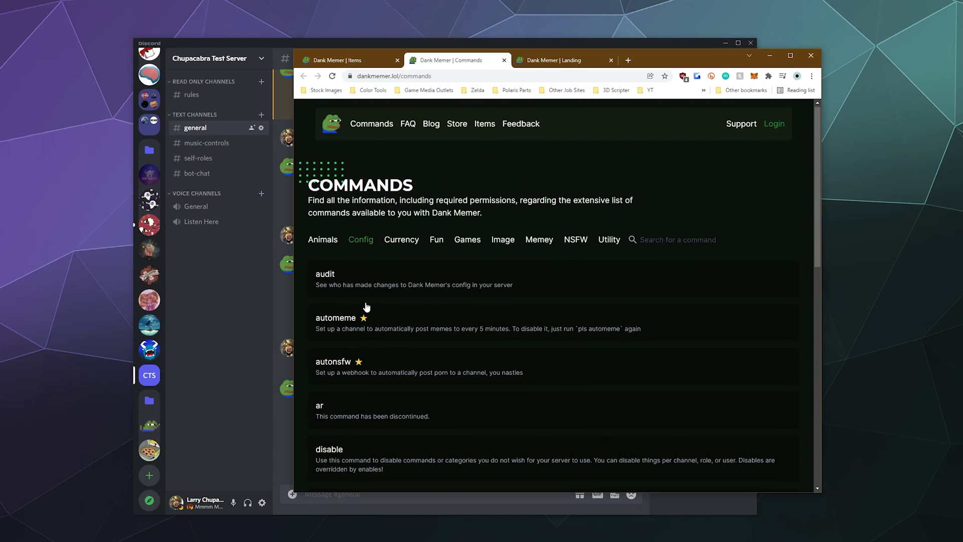
scroll(368, 310, down, 10)
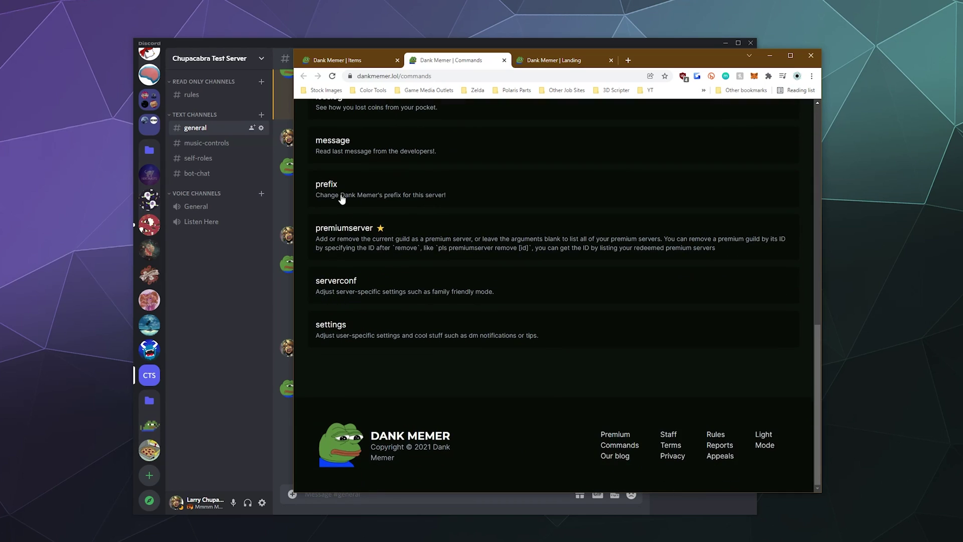
click(253, 243)
click(548, 495)
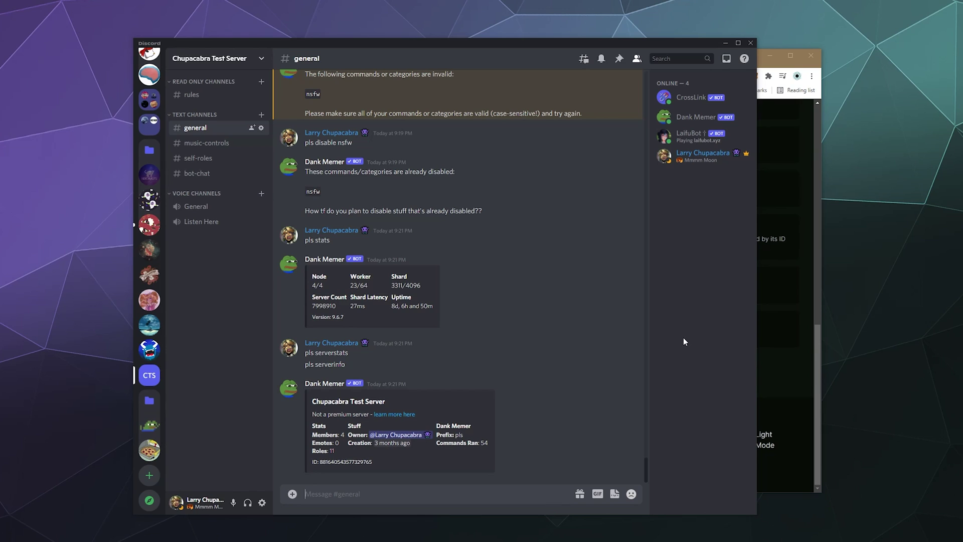
Return to the commands page in the browser and look through the Animals category.
click(808, 391)
scroll(808, 391, up, 15)
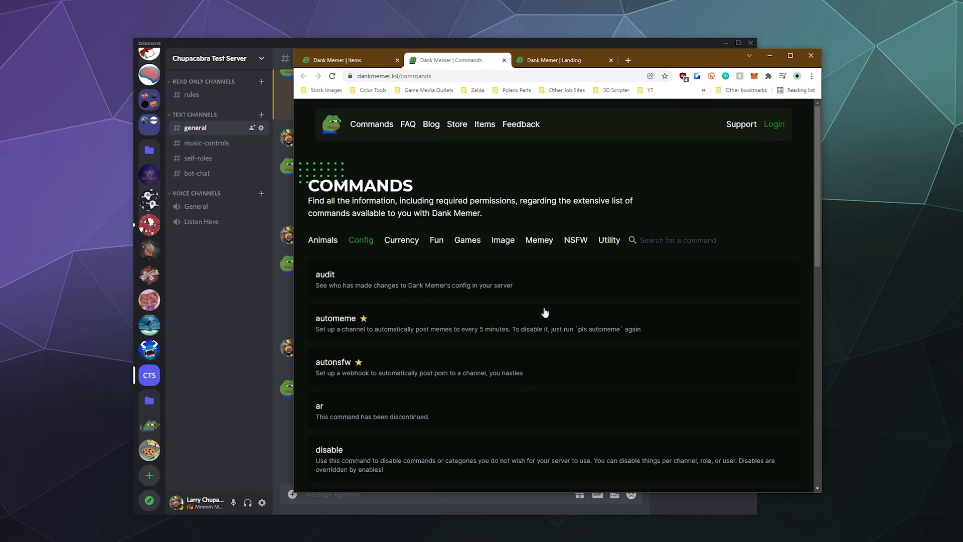
click(324, 241)
scroll(557, 327, down, 15)
scroll(557, 327, up, 15)
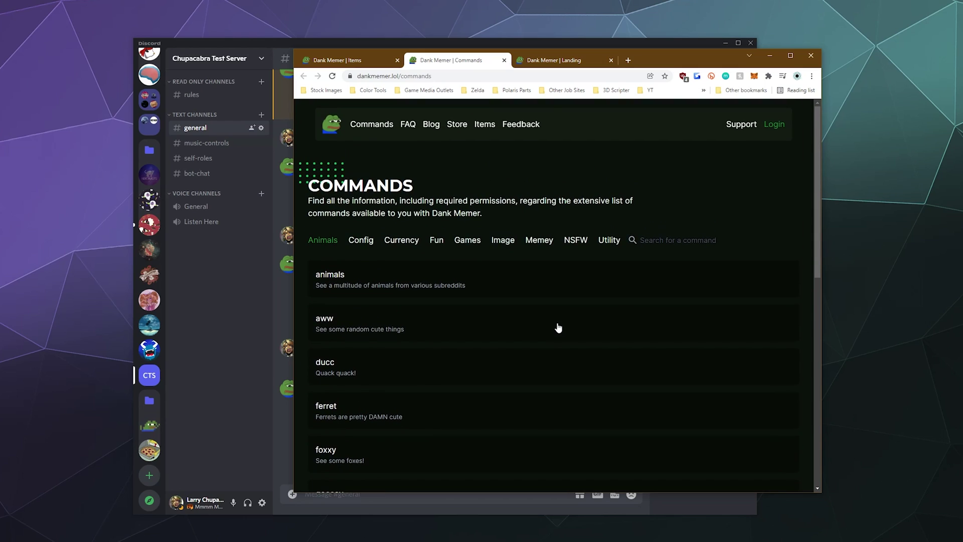